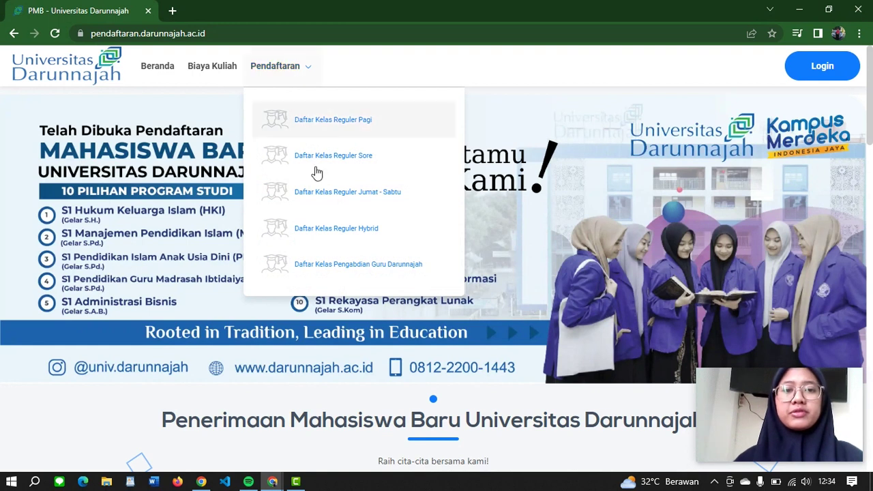
Step: Open the Pengabdian Guru Darunnajah form, dismiss the Translate popup, and enter the applicant's full name and e-mail
left_click(317, 269)
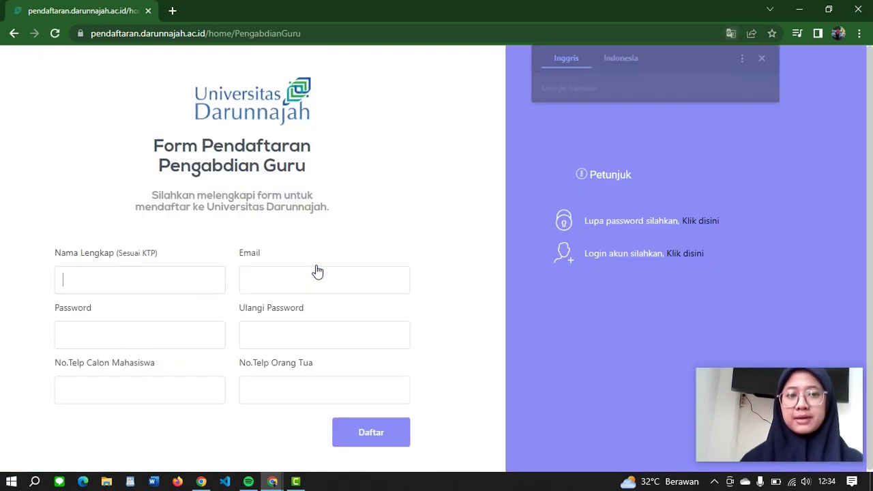
left_click(766, 58)
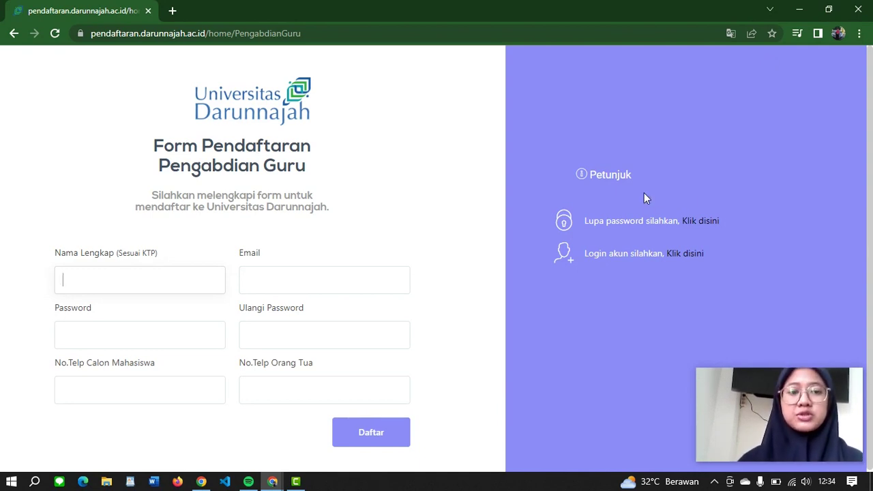
left_click(100, 285)
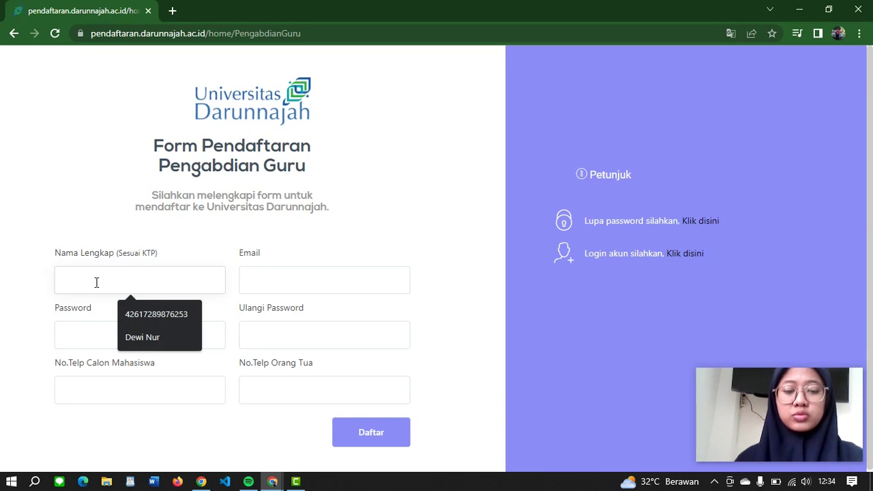
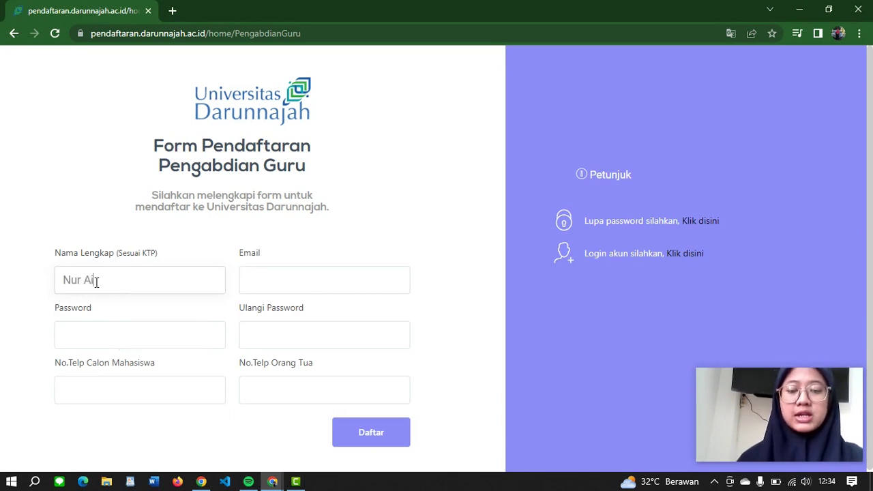
left_click(266, 283)
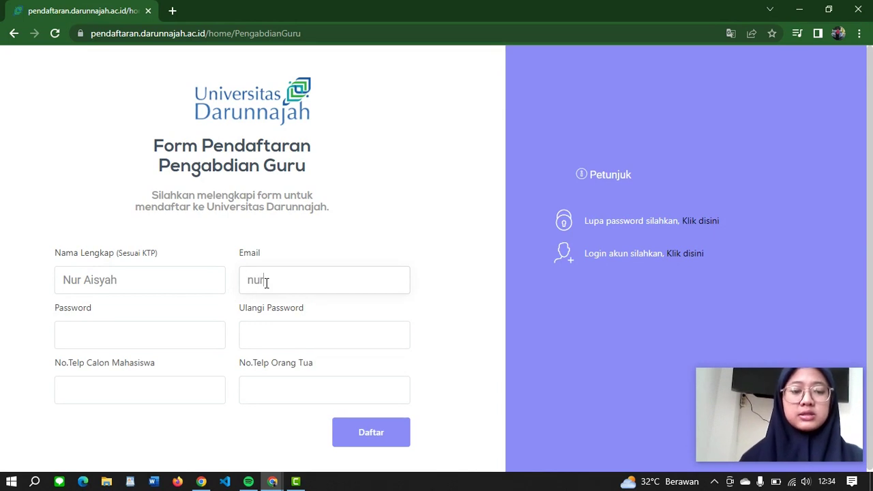
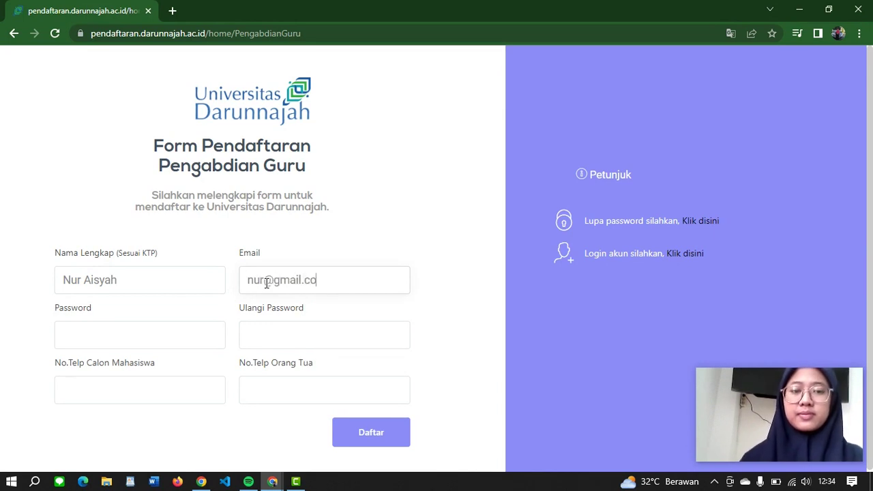
Step: Enter the account password twice and fill in the applicant's and parent's phone numbers
left_click(180, 323)
type("12345678")
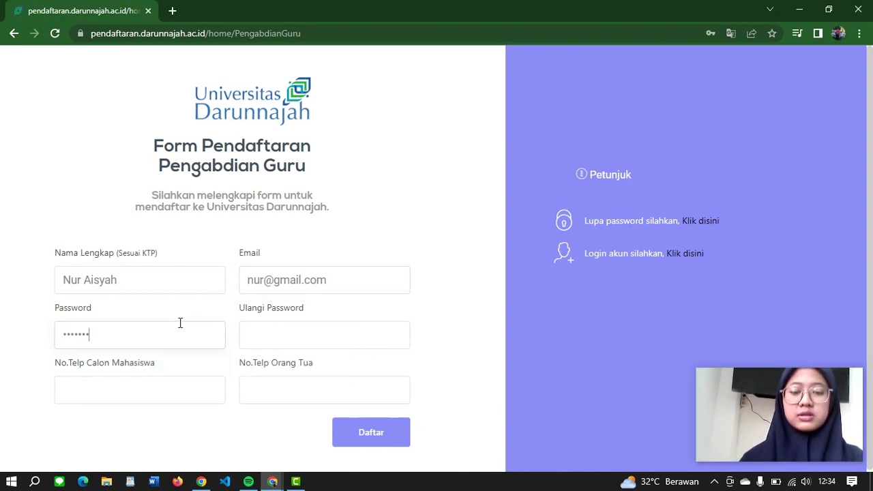
left_click(251, 328)
type("12345678")
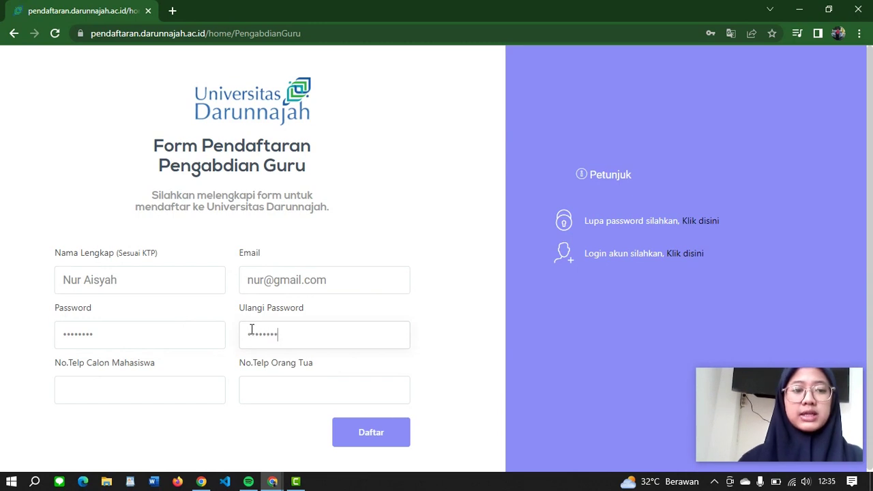
left_click(152, 390)
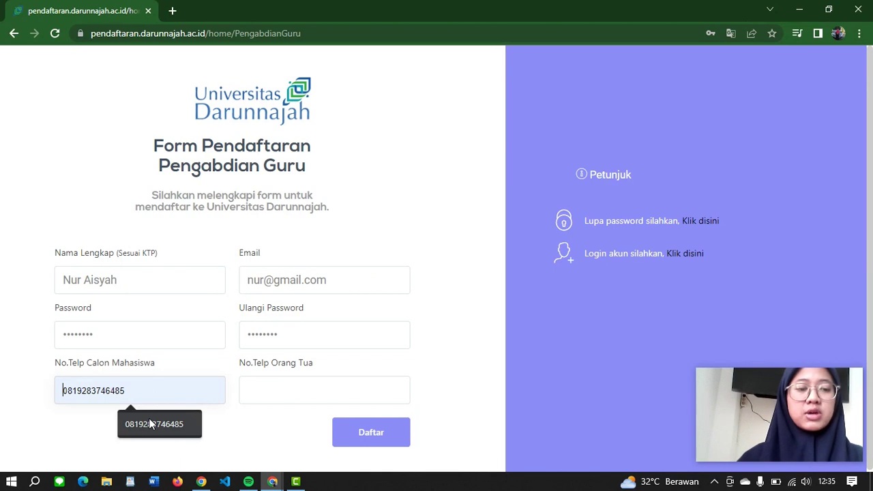
left_click(148, 418)
left_click(260, 394)
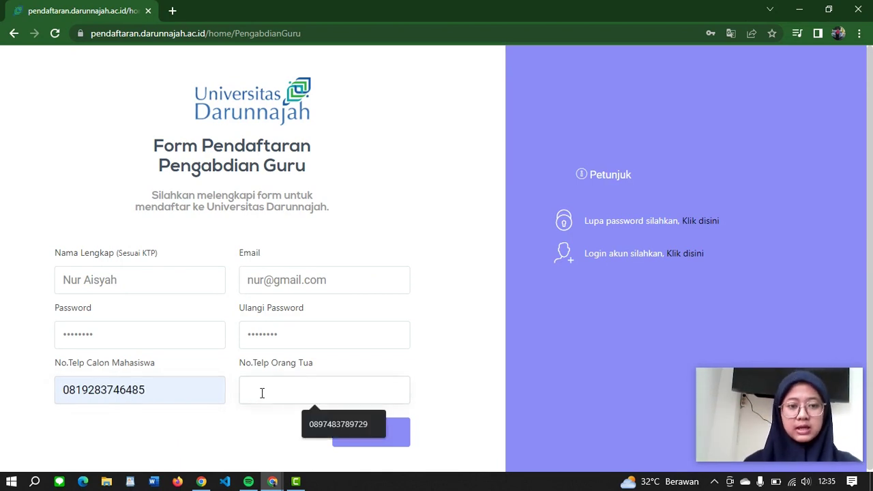
left_click(336, 417)
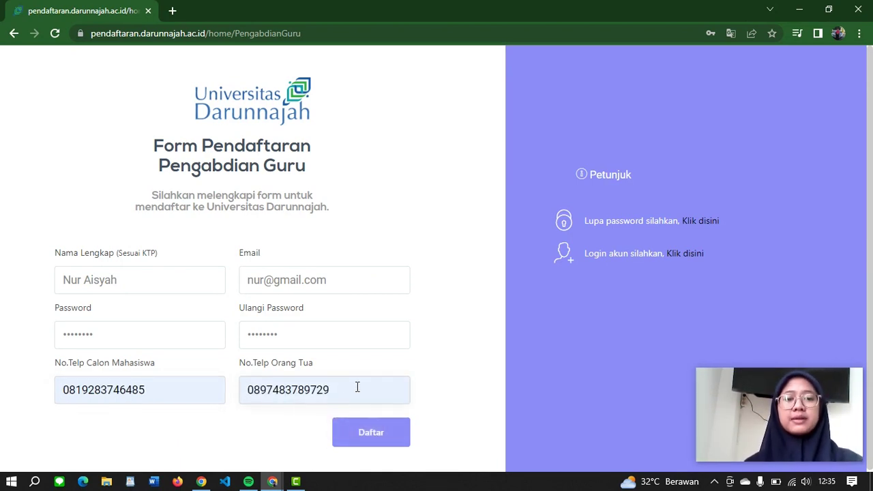
Step: Submit the Pengabdian Guru registration form with the Daftar button
left_click(354, 440)
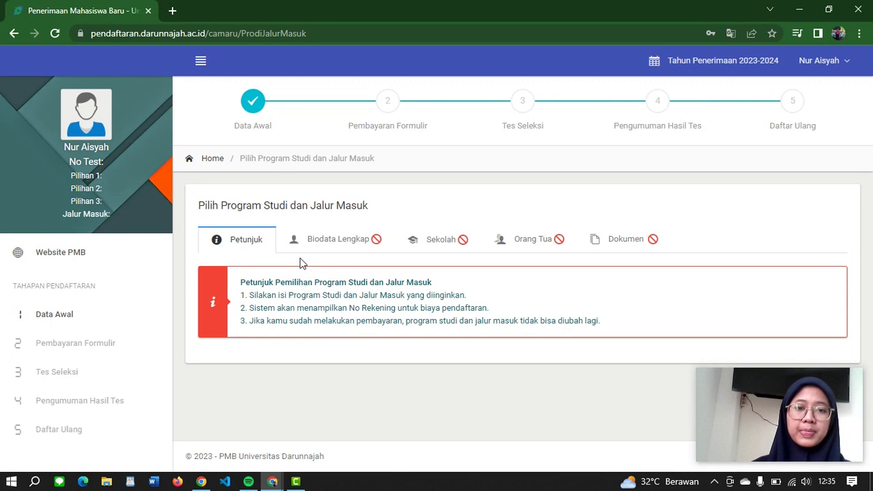
Step: In Biodata Lengkap, set admission path MAHASISWA PENGABDIAN GURU DARUNNAJAH and branch PESANTREN DARUNNAJAH 2
left_click(322, 246)
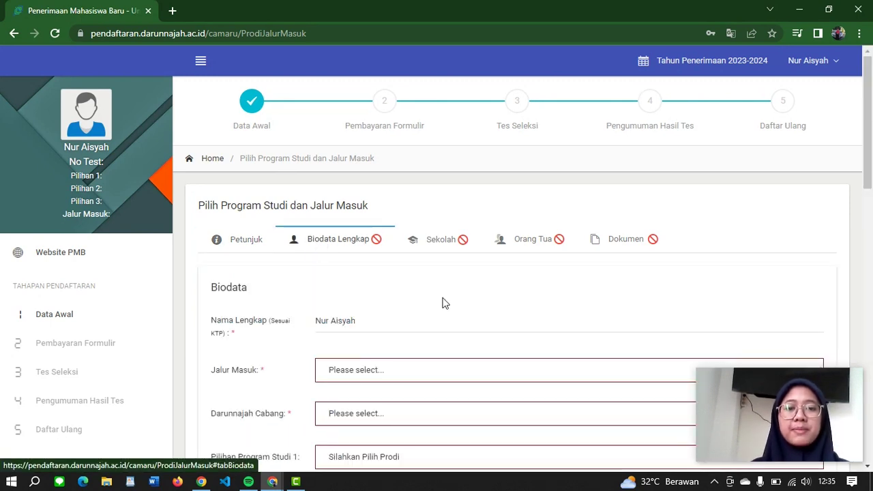
scroll(444, 302, "down", 2)
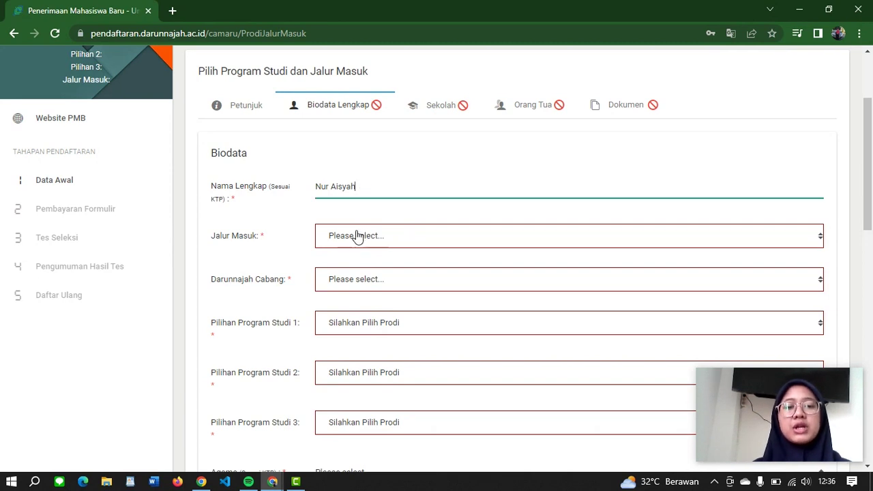
left_click(357, 235)
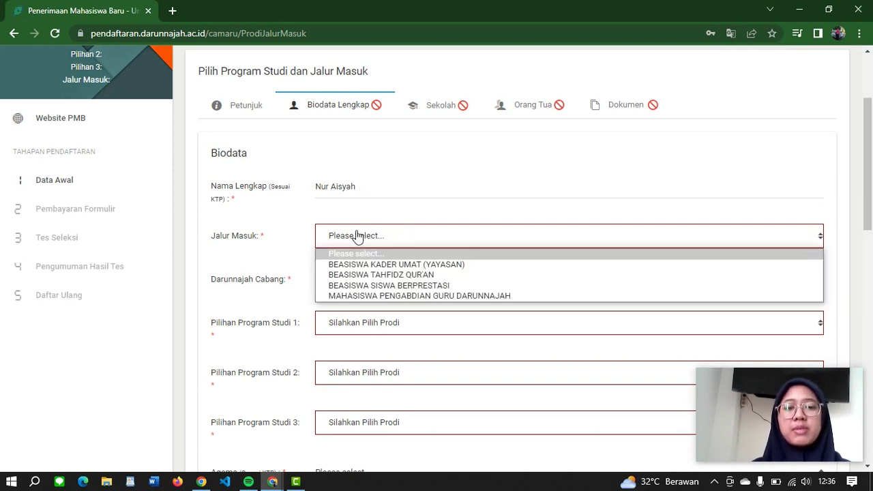
left_click(364, 299)
left_click(361, 285)
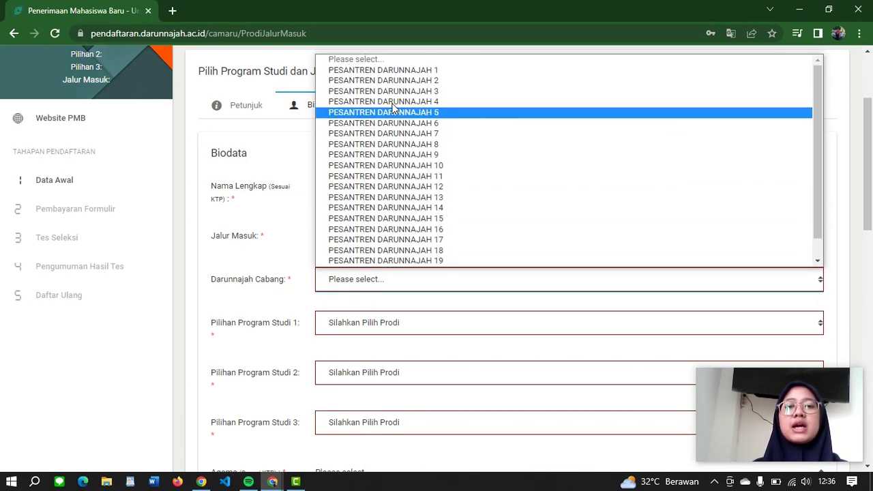
left_click(390, 84)
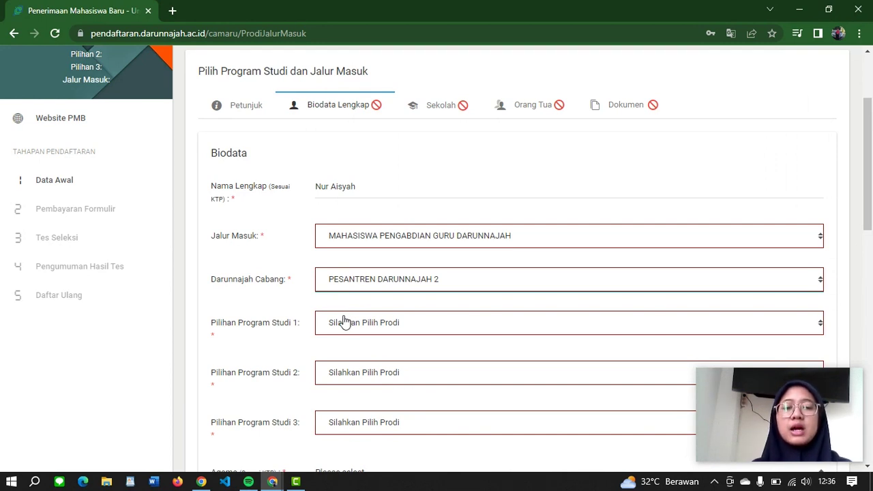
Step: Choose study programs Administrasi Bisnis, Bisnis Digital and Sistem dan Teknologi Informasi as choices 1–3
left_click(345, 322)
left_click(305, 316)
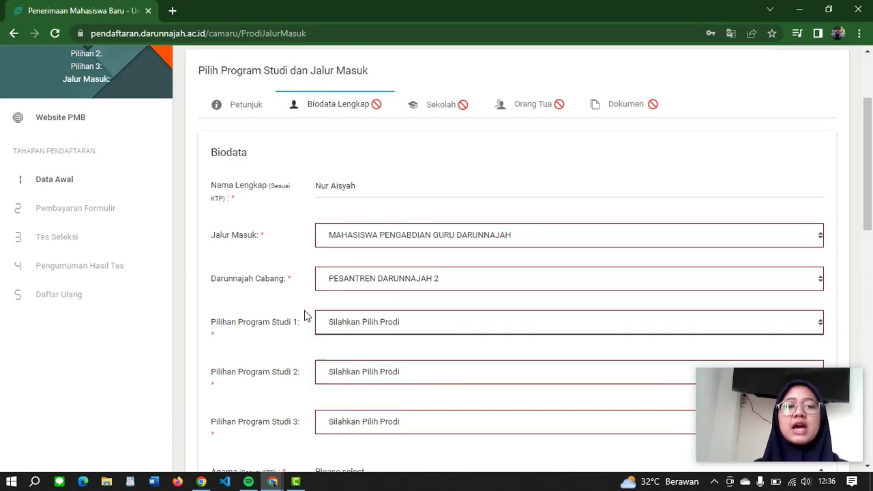
scroll(305, 316, "down", 1)
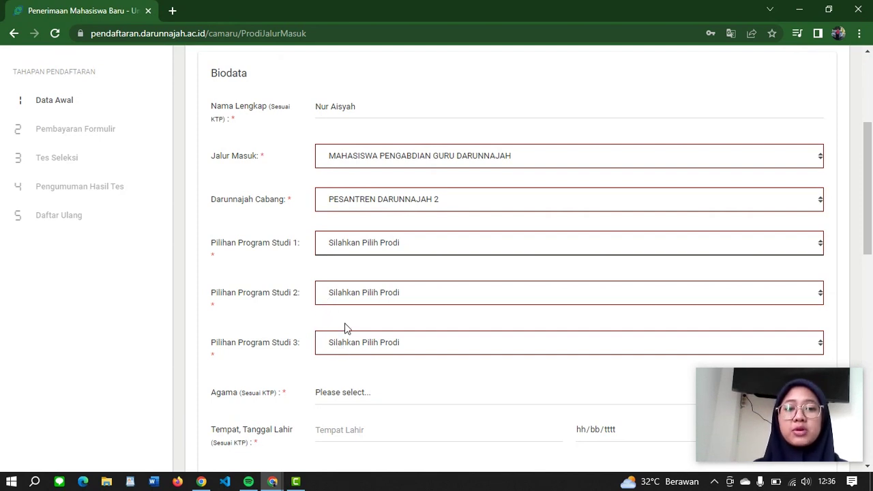
left_click(375, 249)
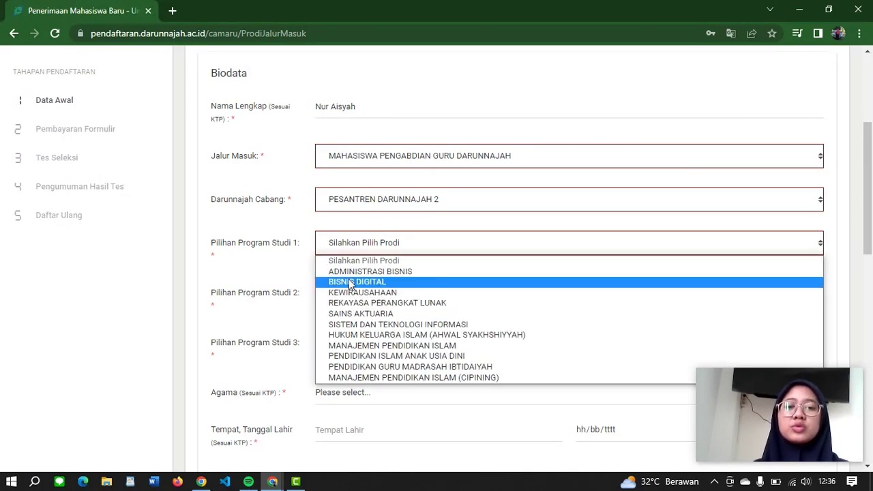
left_click(356, 272)
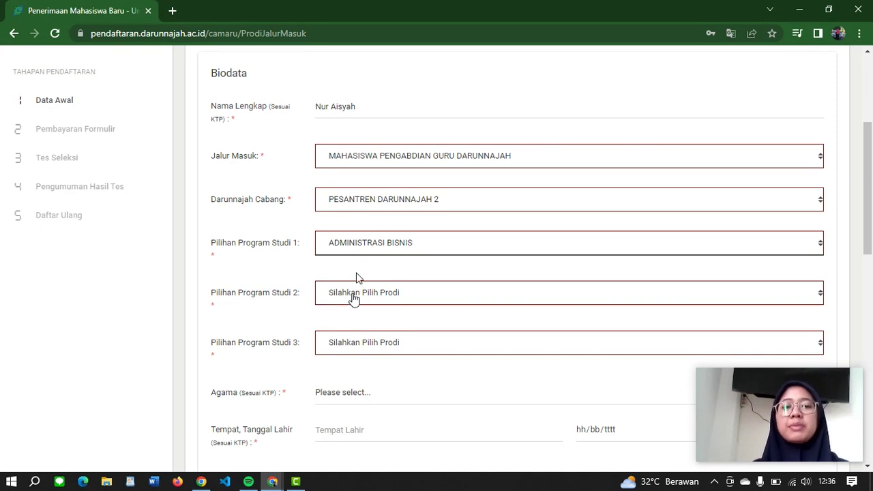
left_click(353, 296)
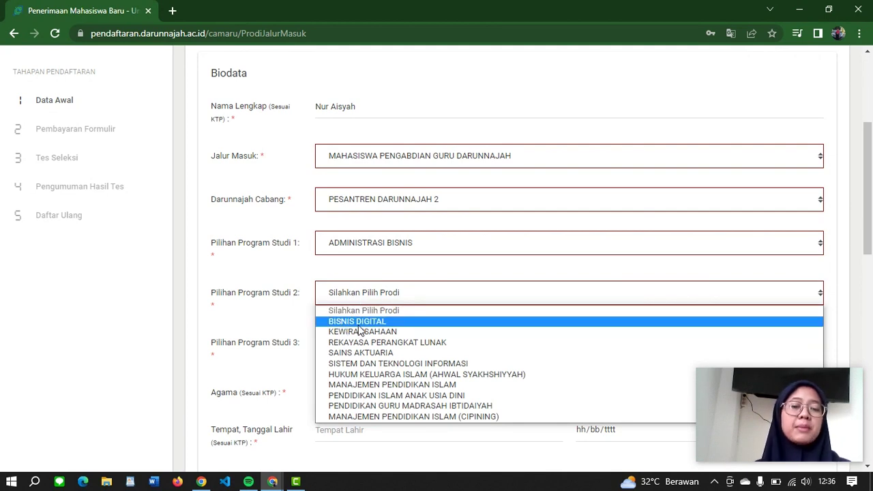
left_click(357, 324)
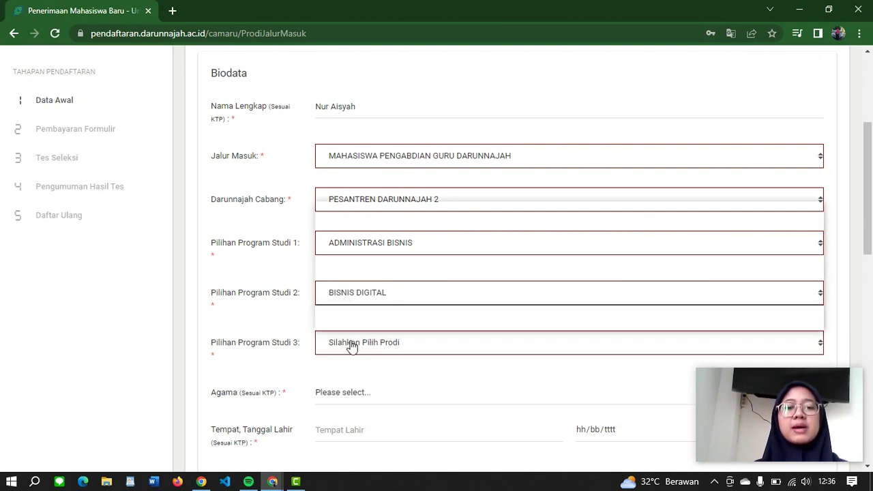
left_click(351, 343)
left_click(382, 227)
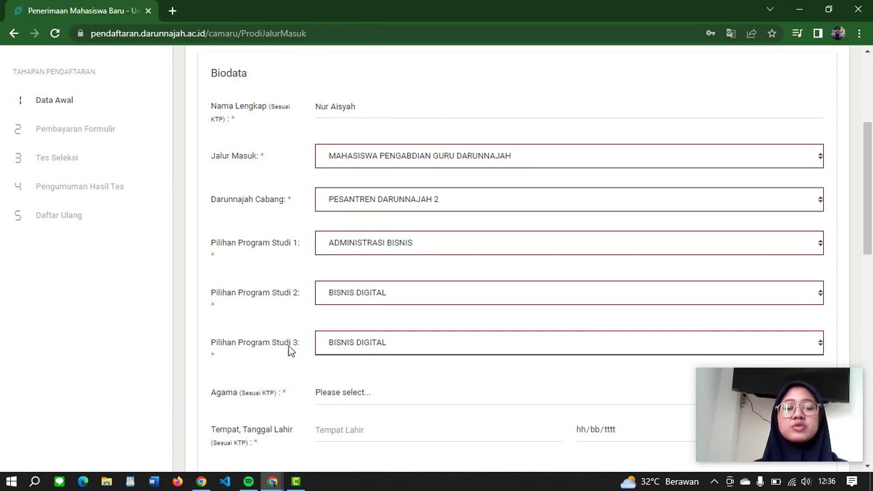
left_click(327, 350)
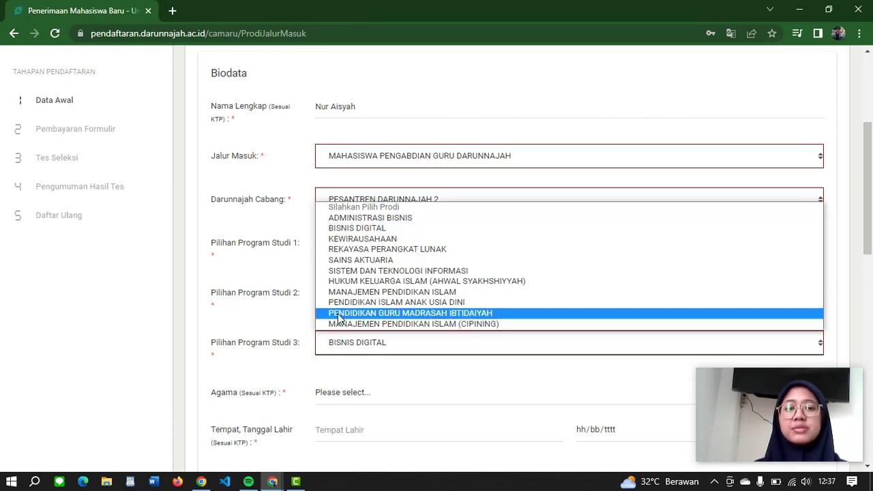
left_click(352, 271)
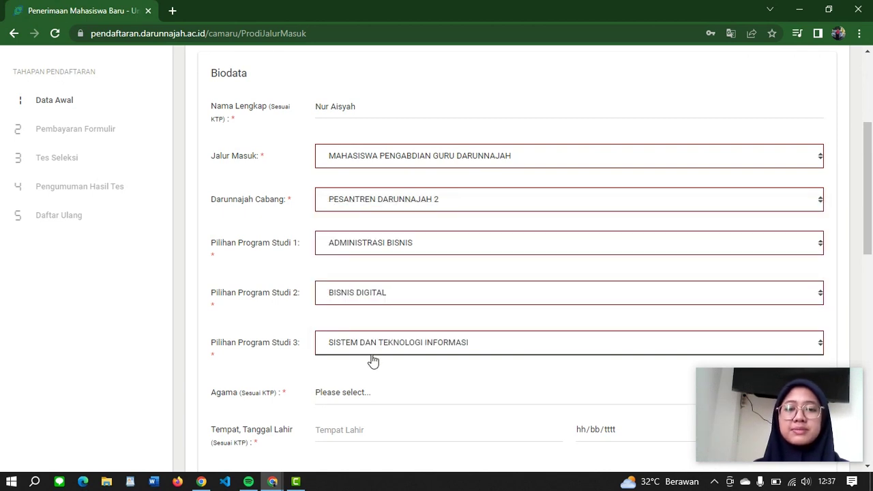
scroll(372, 359, "down", 3)
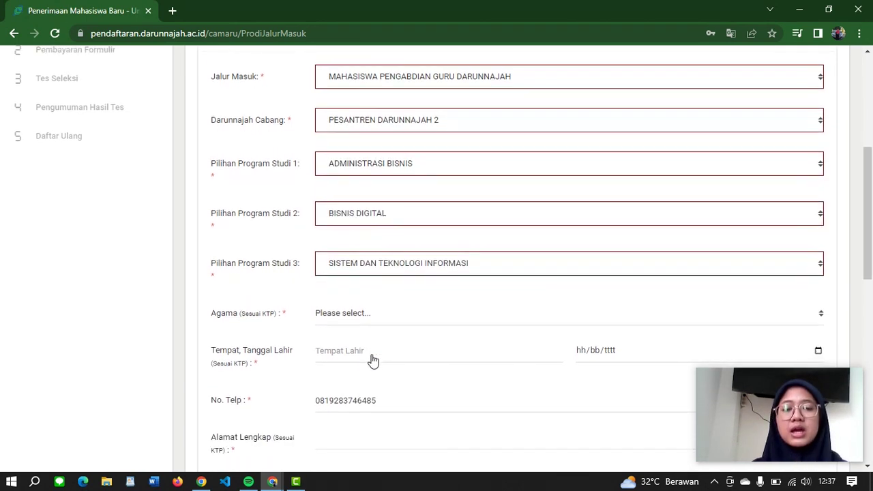
left_click(369, 292)
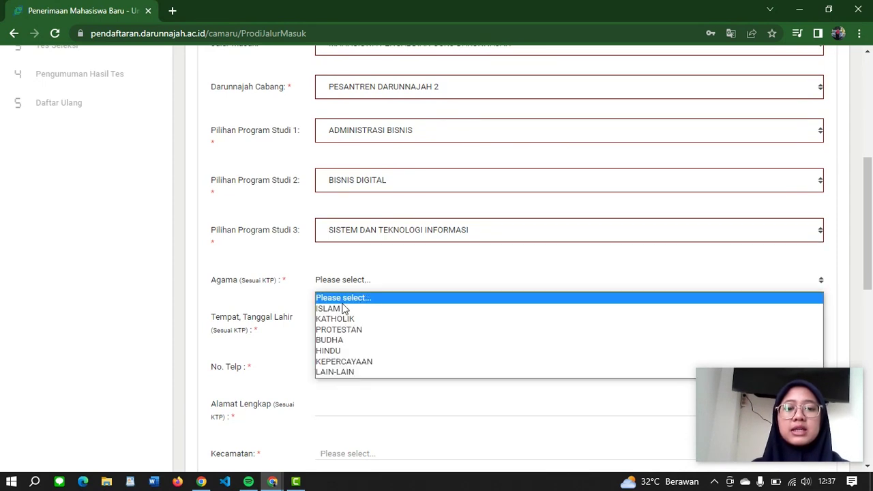
left_click(345, 307)
left_click(343, 322)
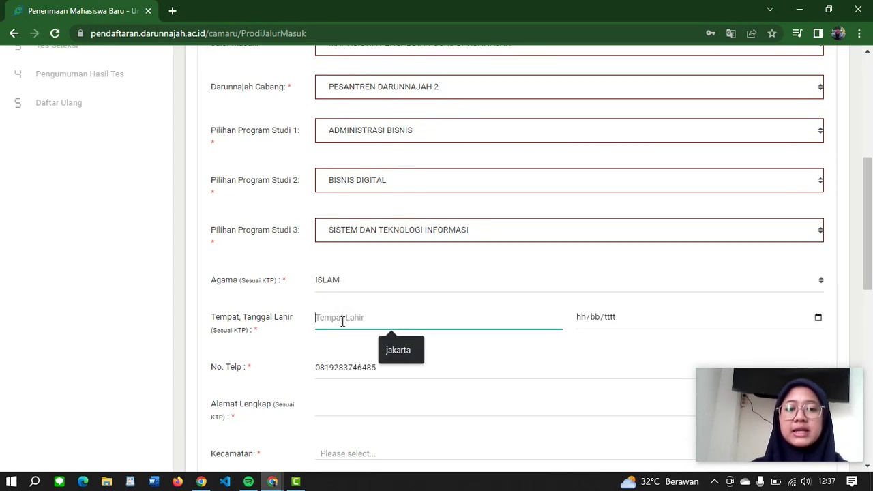
left_click(395, 346)
left_click(585, 321)
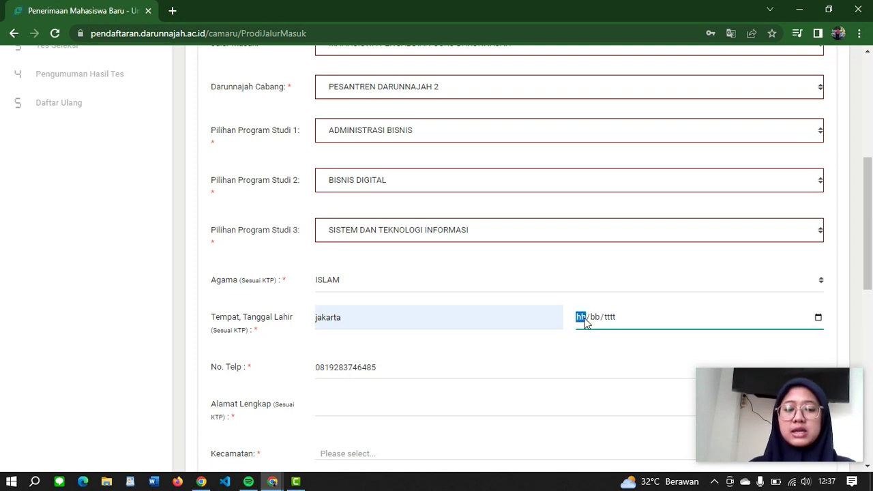
type("16/")
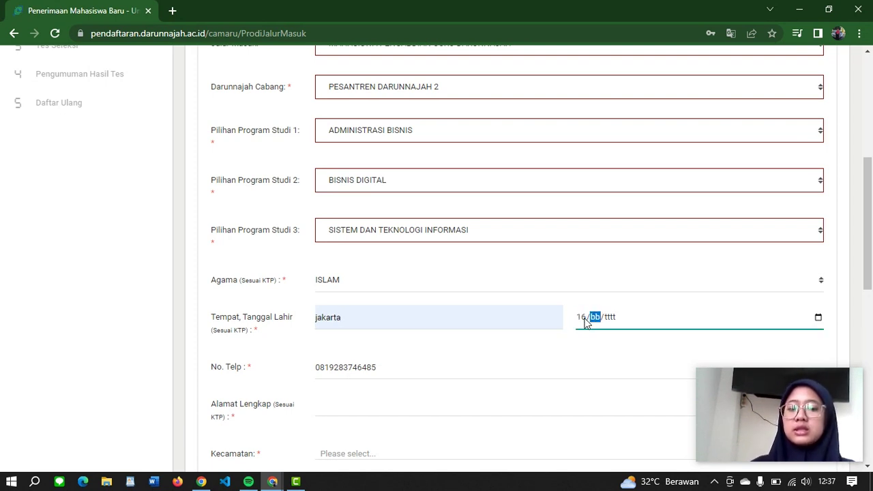
type("03/")
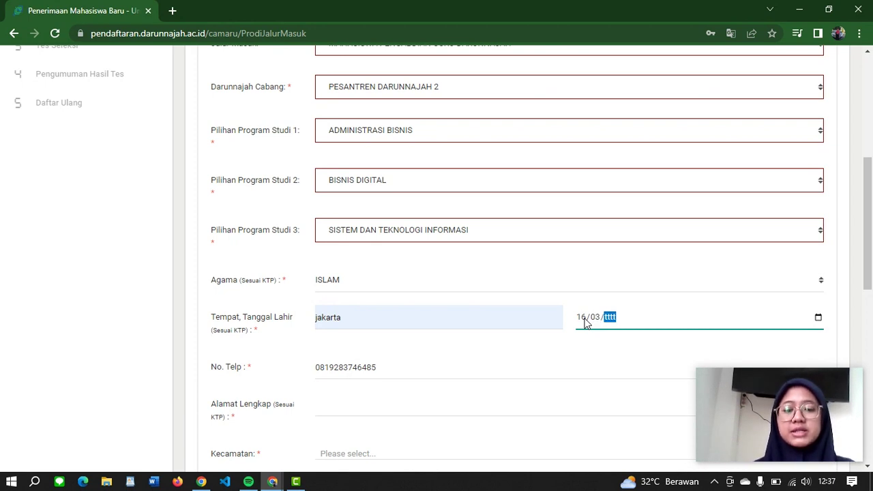
type("2004")
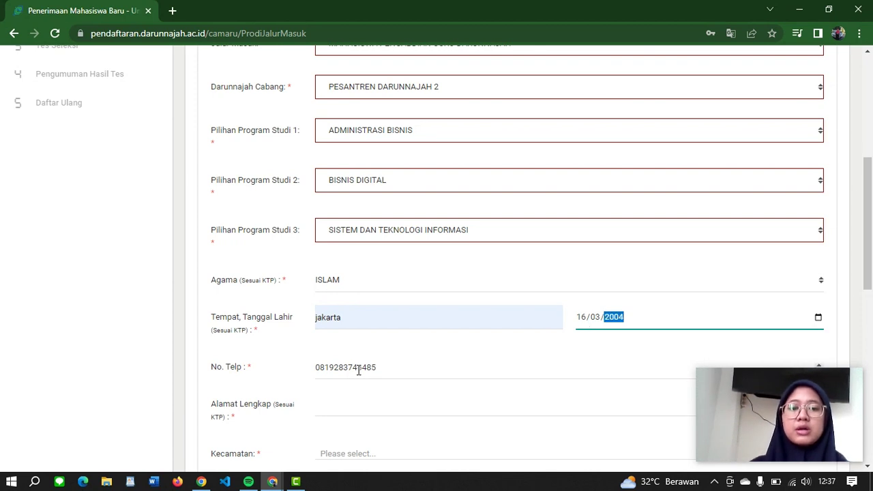
left_click(373, 366)
scroll(372, 363, "down", 3)
Step: Enter address 'Cipulir, Jakarta Selata', pick the first district matching 'Pesa', and fill the postal code
left_click(349, 250)
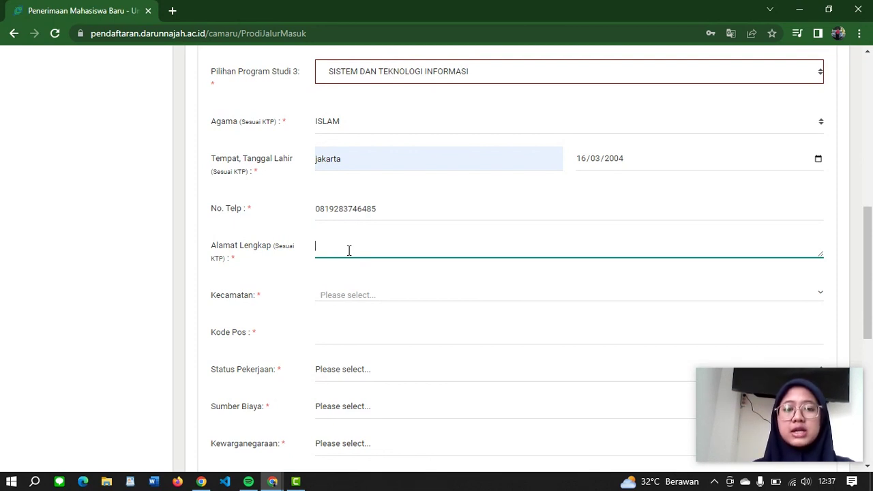
type("Cipulir")
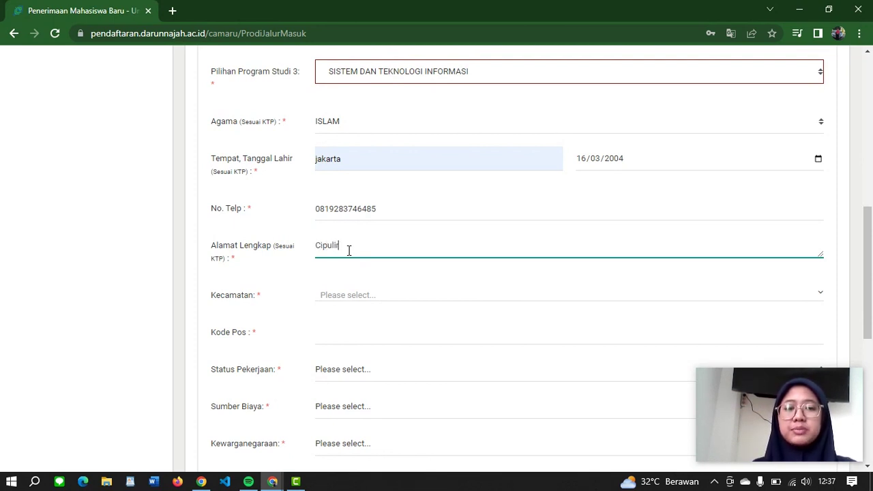
type(", Jakarta Selatan")
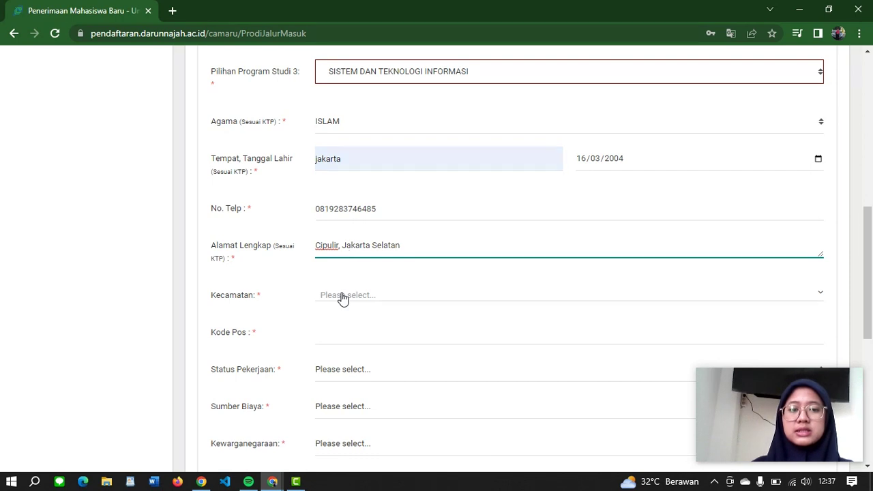
left_click(343, 298)
type("Pesa")
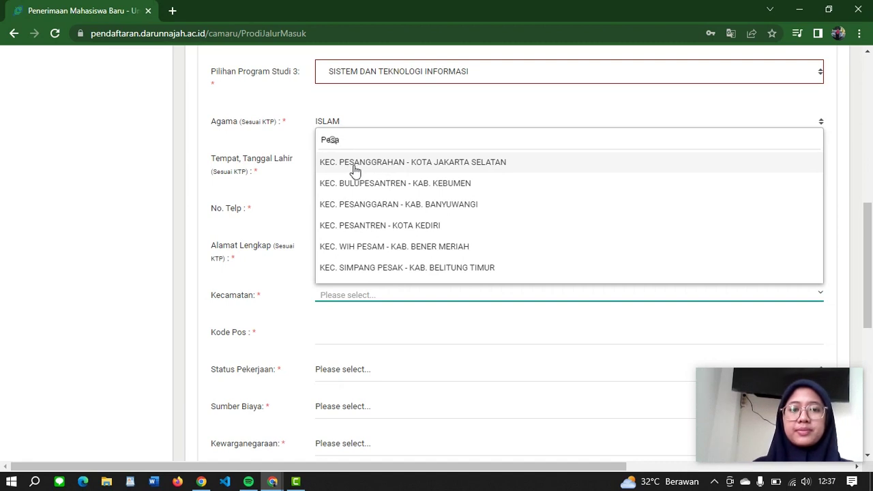
left_click(352, 168)
scroll(331, 358, "down", 1)
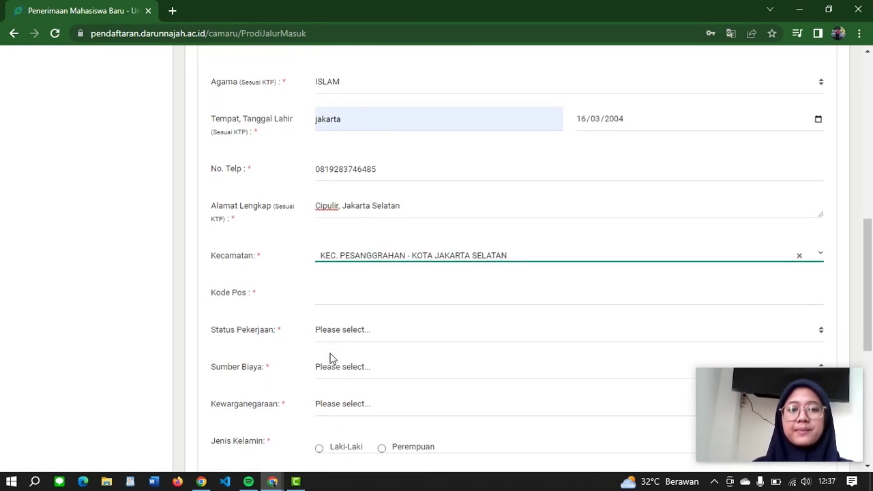
left_click(335, 284)
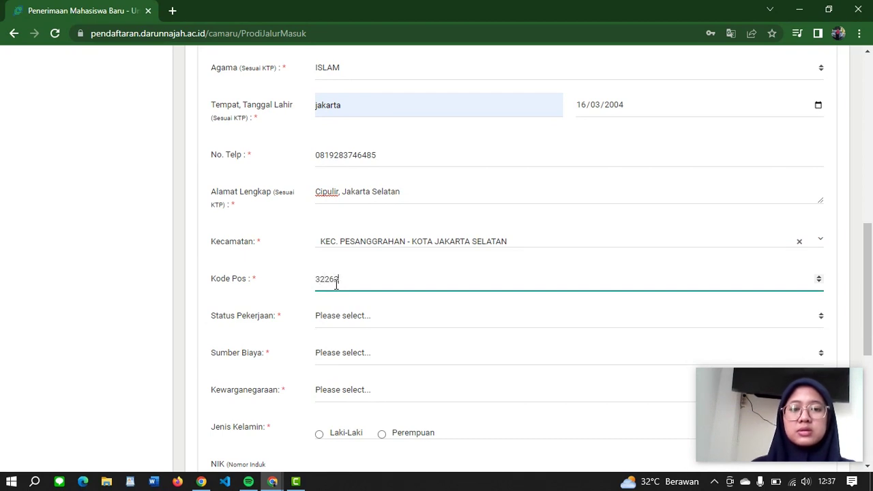
scroll(336, 286, "down", 1)
Step: Set employment BEKERJA DAN KULIAH, funding SENDIRI, citizenship WNI and gender Perempuan
left_click(343, 293)
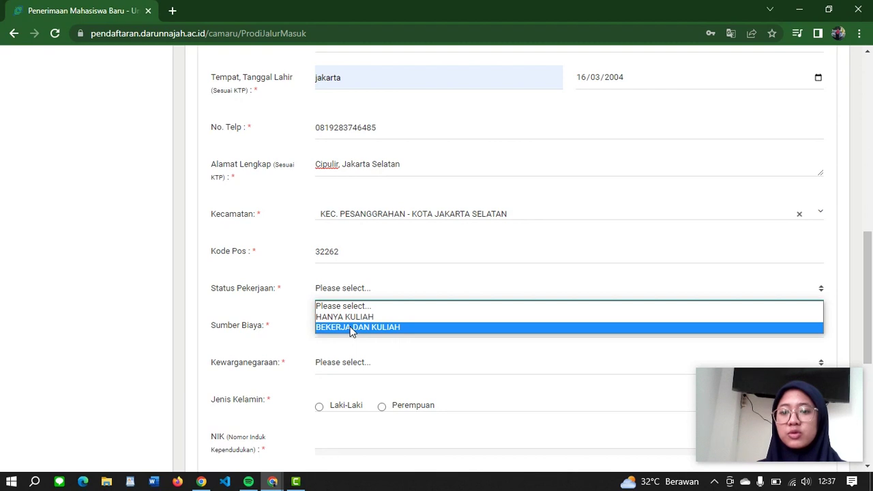
left_click(352, 331)
scroll(368, 344, "down", 1)
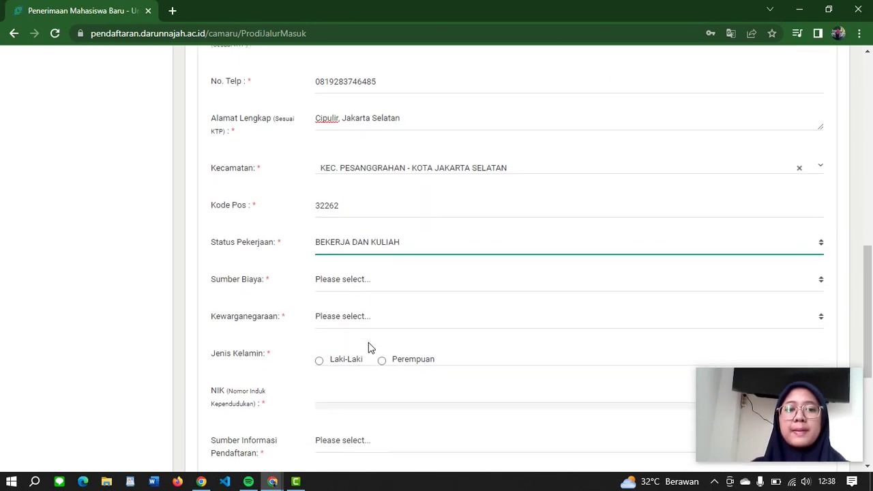
left_click(360, 283)
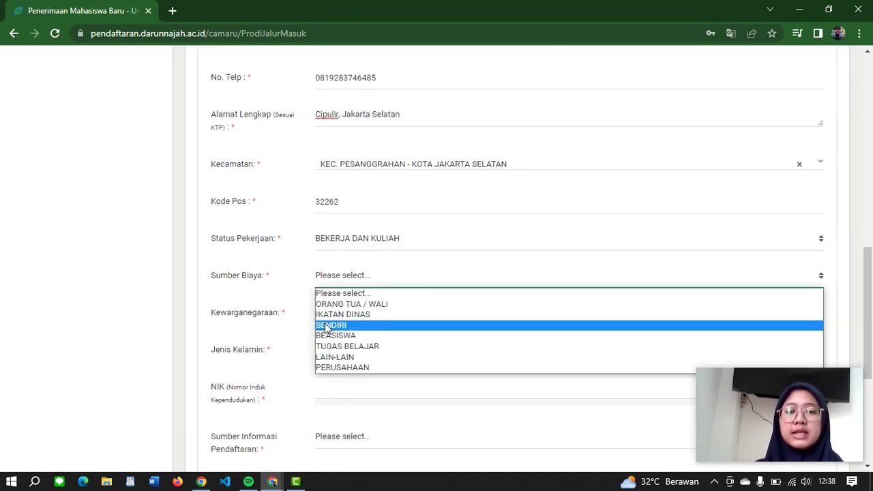
left_click(326, 327)
left_click(346, 321)
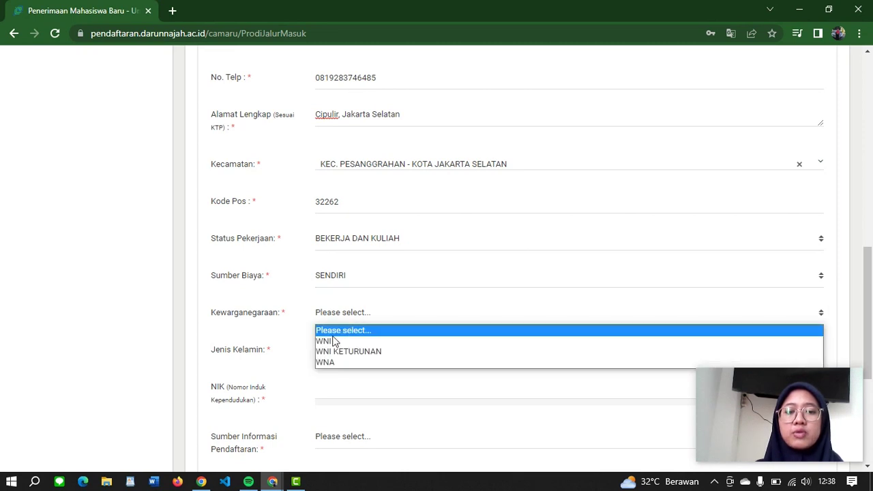
left_click(330, 342)
scroll(362, 331, "down", 1)
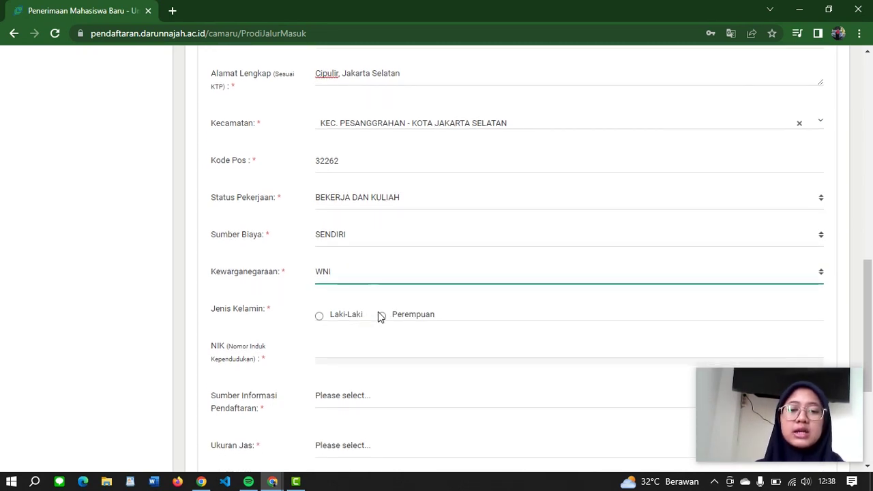
left_click(383, 316)
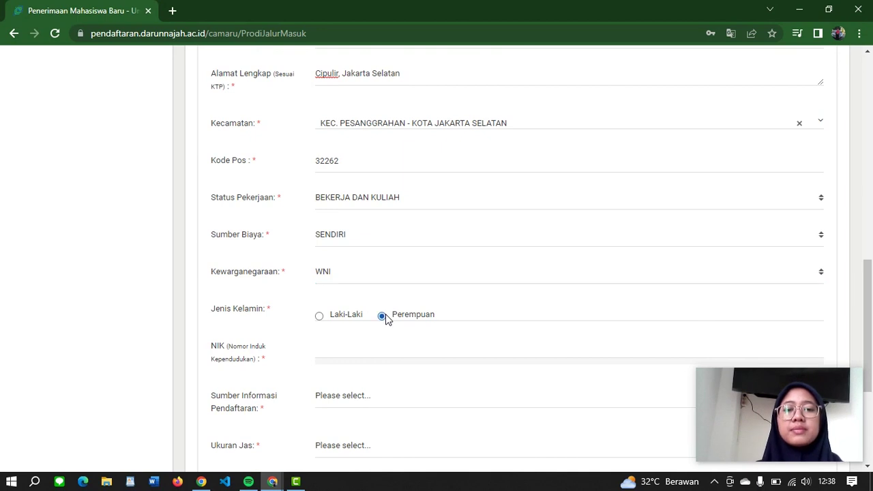
Step: Enter the 16-digit NIK, set information source TEMAN and jacket size L
left_click(319, 353)
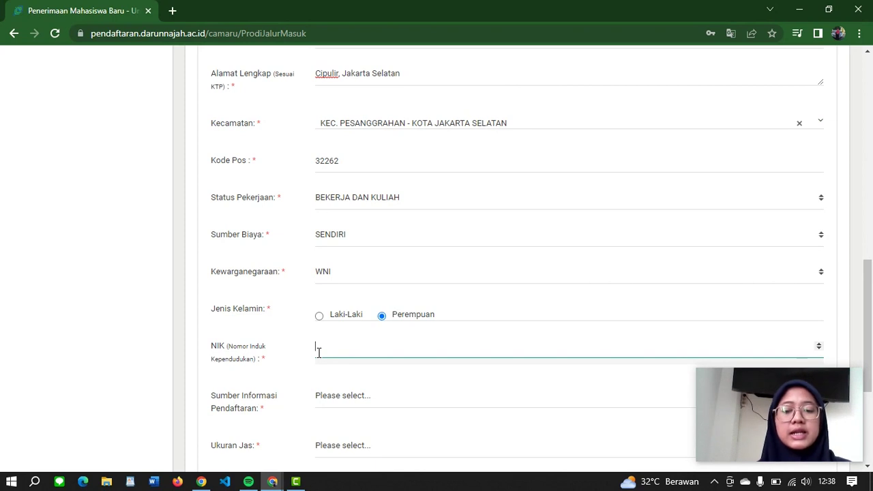
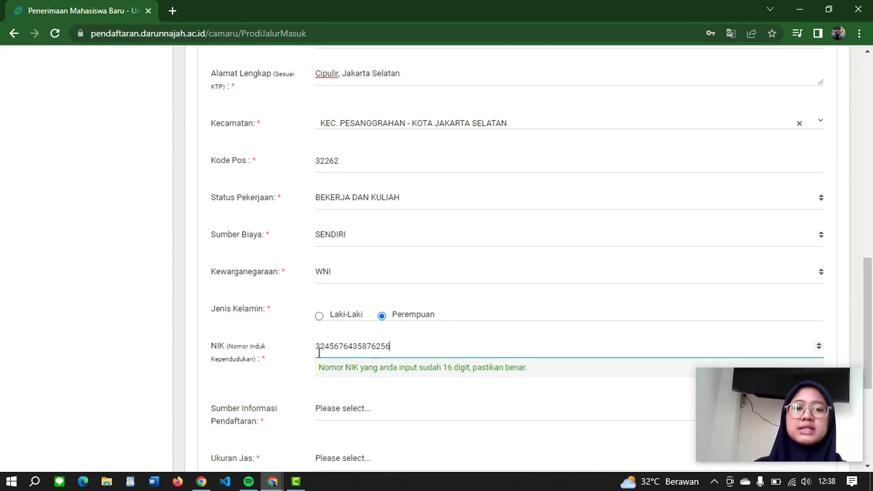
scroll(319, 353, "down", 2)
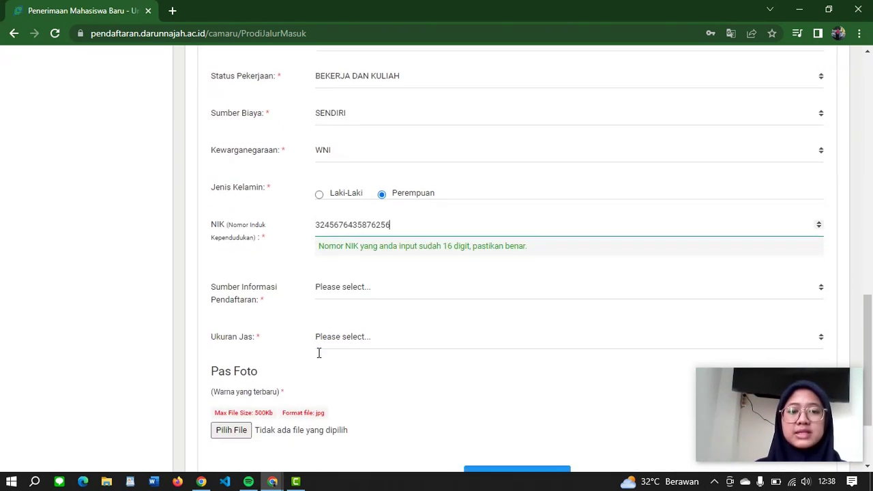
left_click(356, 281)
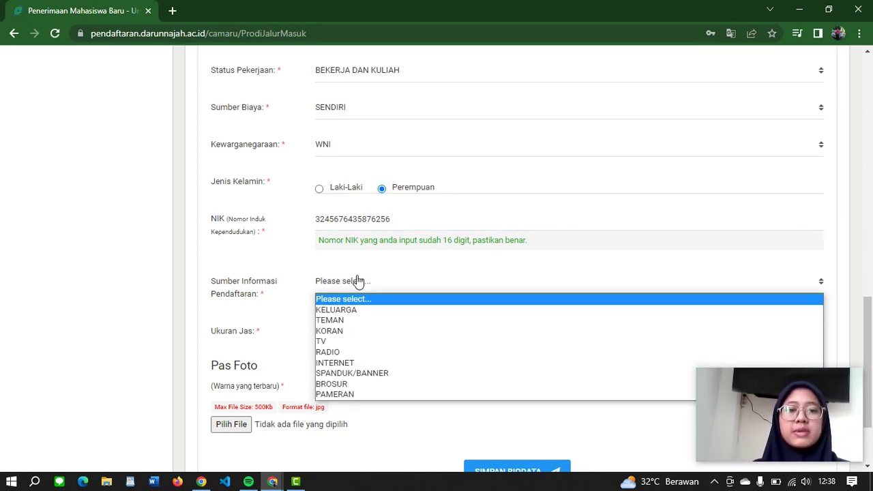
left_click(333, 320)
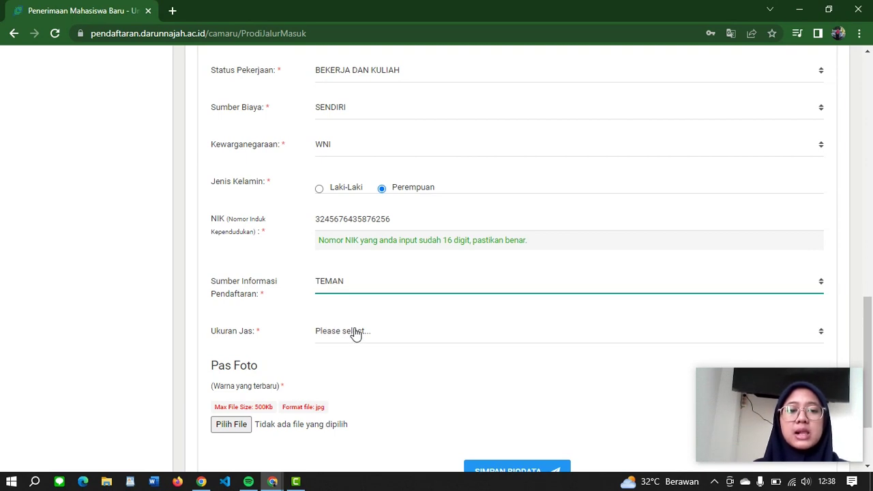
left_click(356, 332)
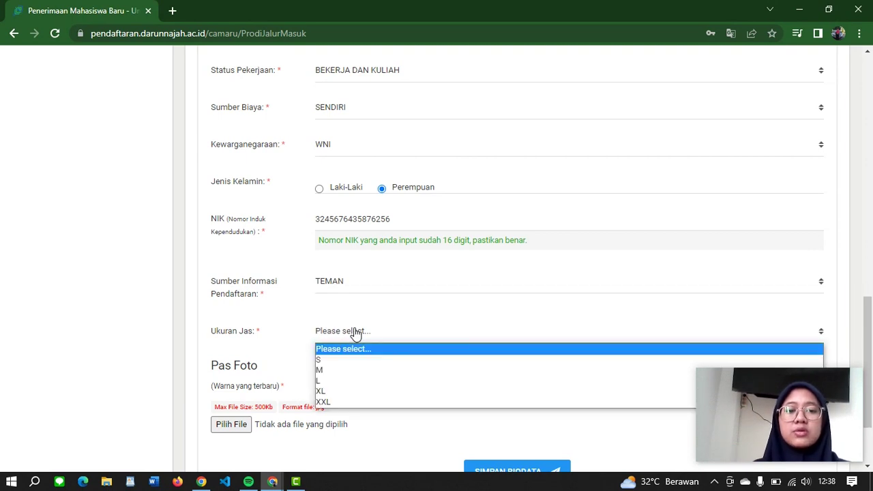
left_click(321, 382)
scroll(303, 379, "down", 1)
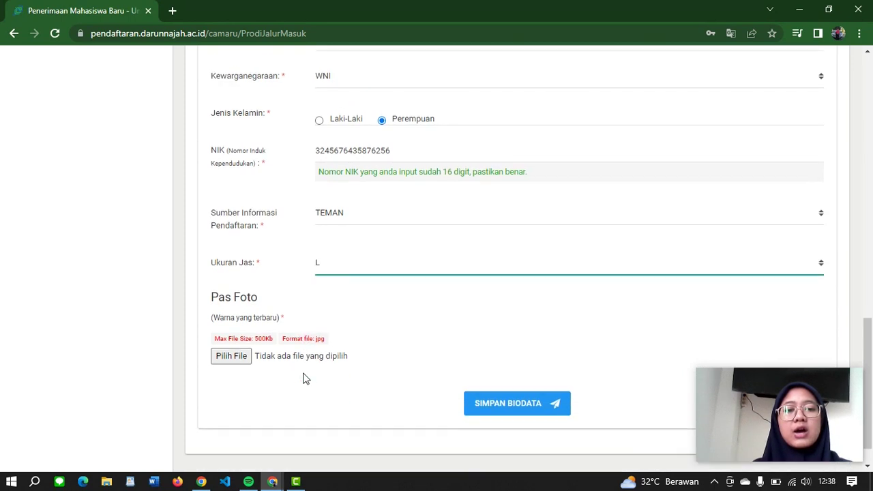
Step: Attach PHOTO.jpg as the Pas Foto, save the biodata, and acknowledge the success message
scroll(305, 378, "down", 1)
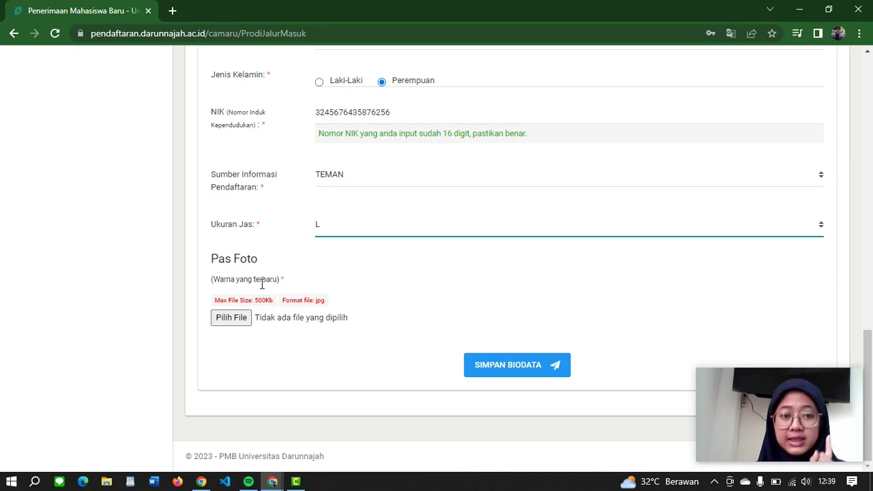
left_click(231, 318)
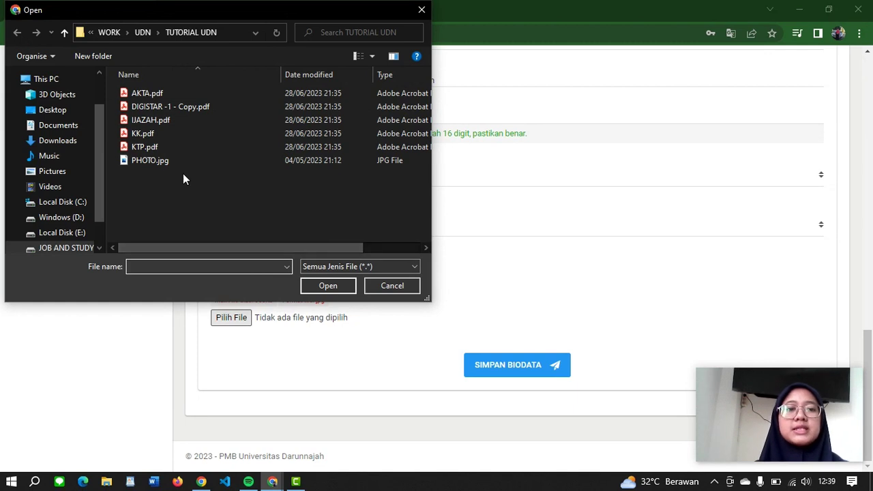
left_click(150, 160)
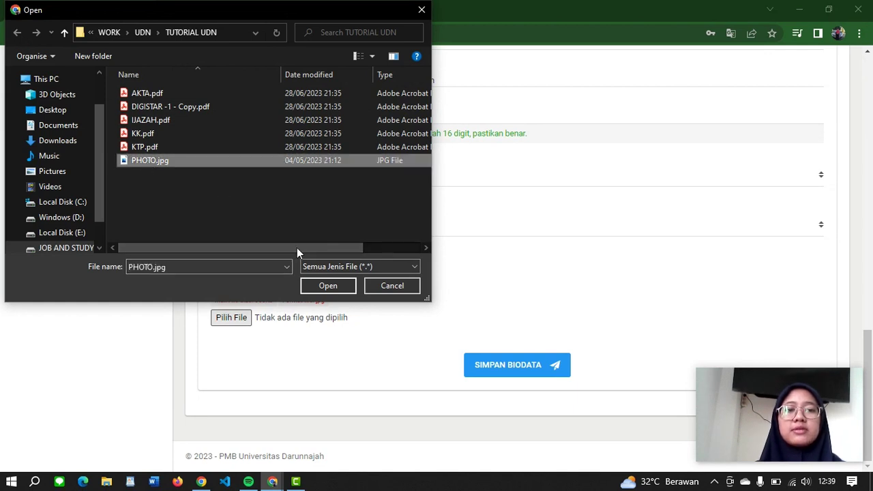
left_click(318, 285)
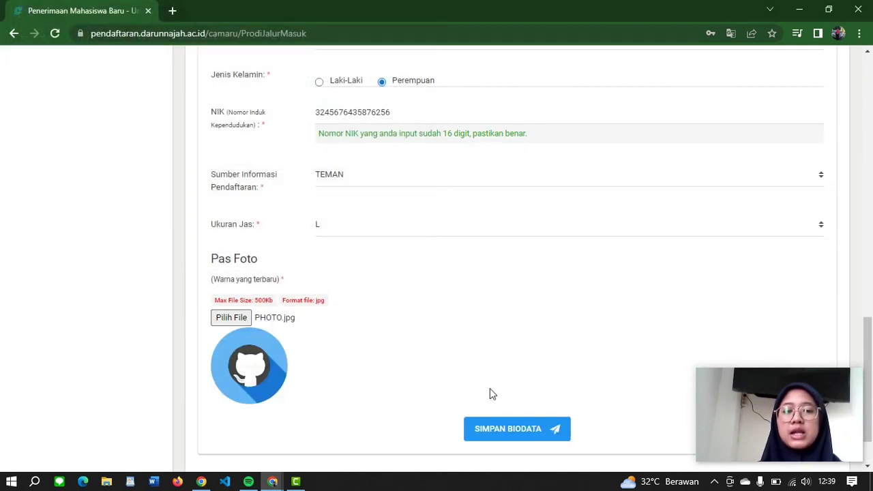
left_click(505, 430)
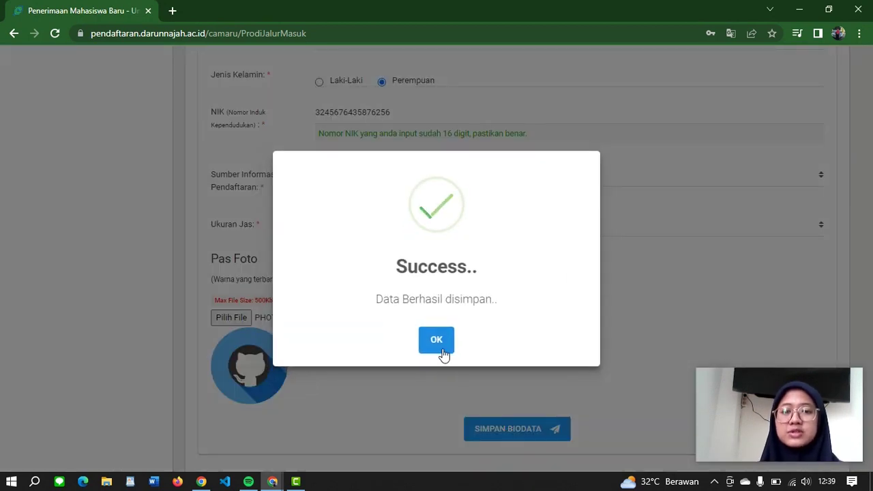
left_click(437, 344)
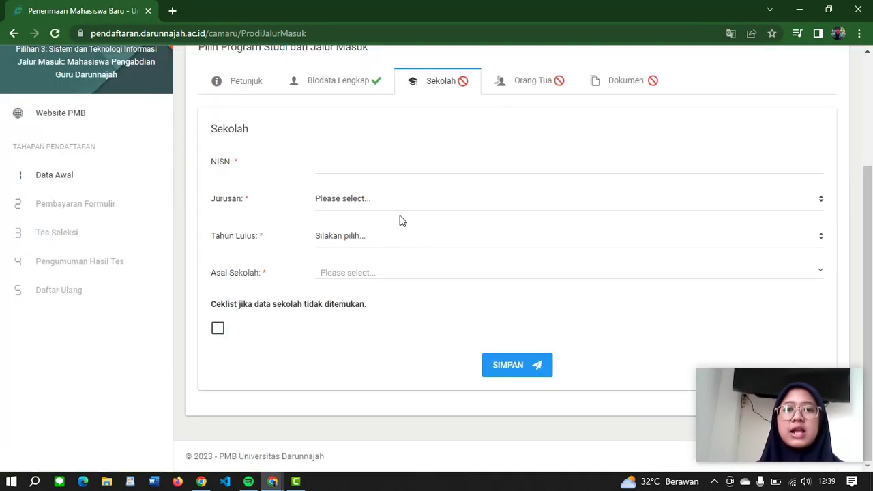
Step: Enter the NISN, choose major MA KEAGAMAAN and graduation year 2023
left_click(341, 166)
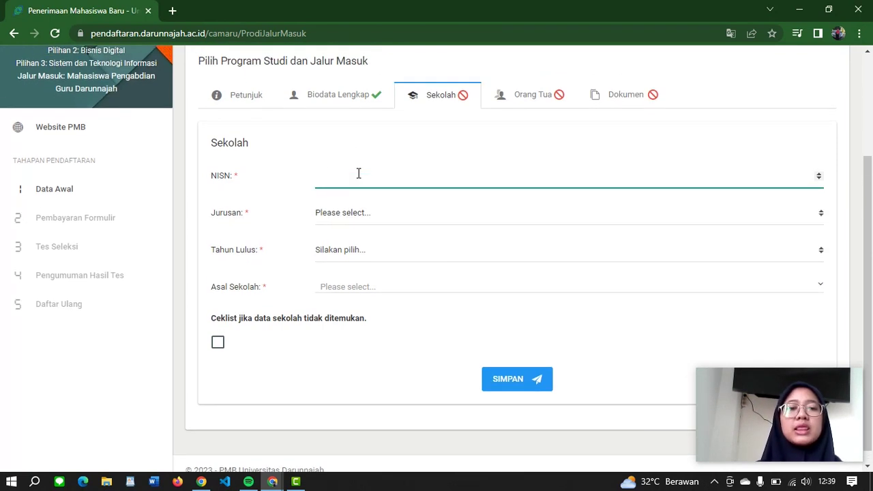
scroll(359, 173, "up", 1)
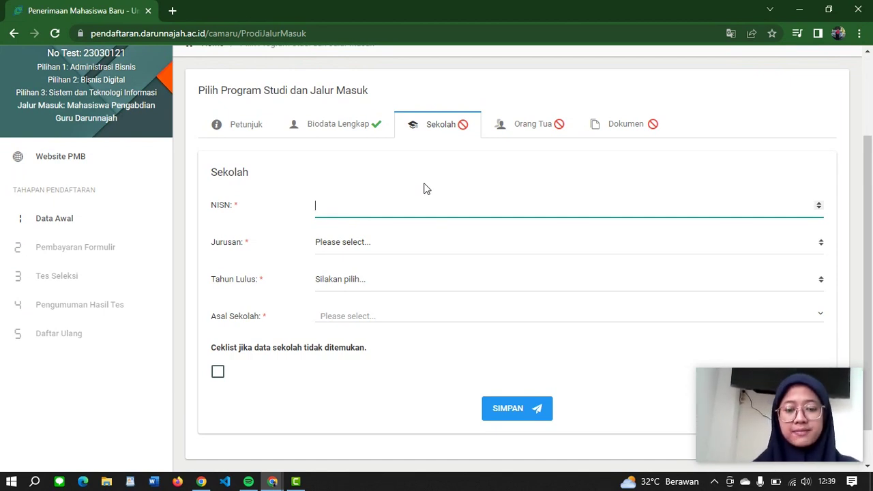
type("251652")
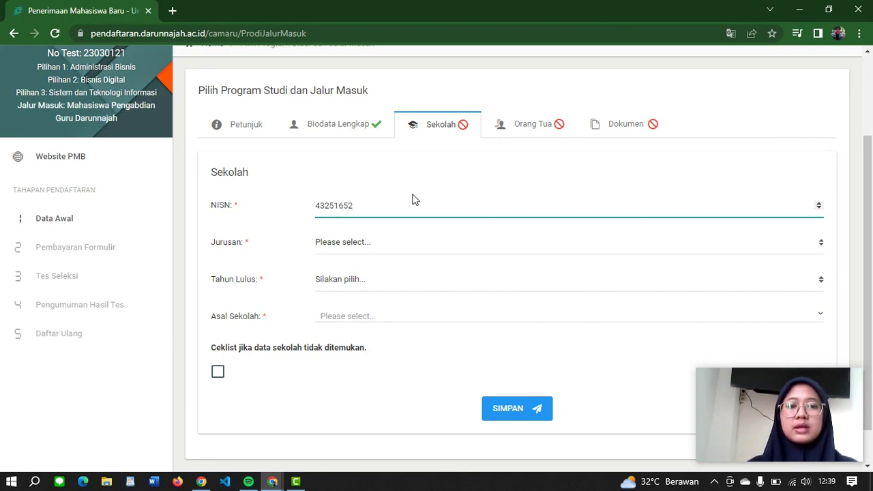
left_click(352, 248)
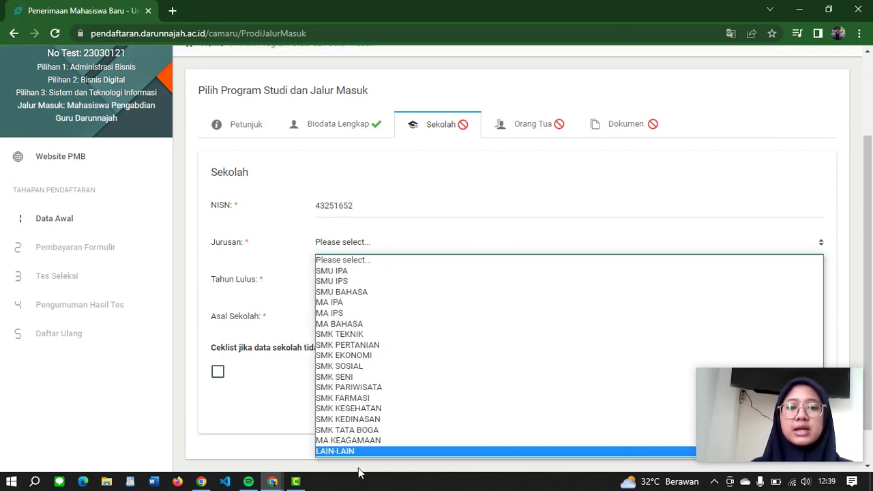
left_click(348, 441)
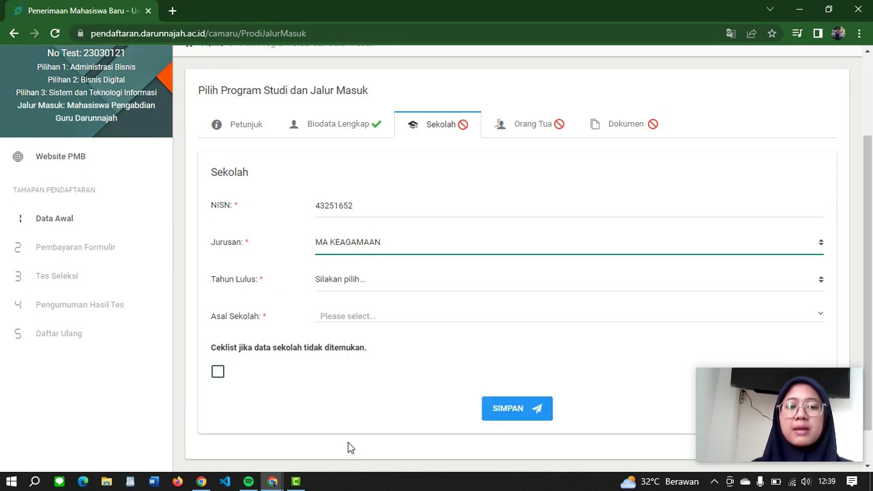
left_click(358, 286)
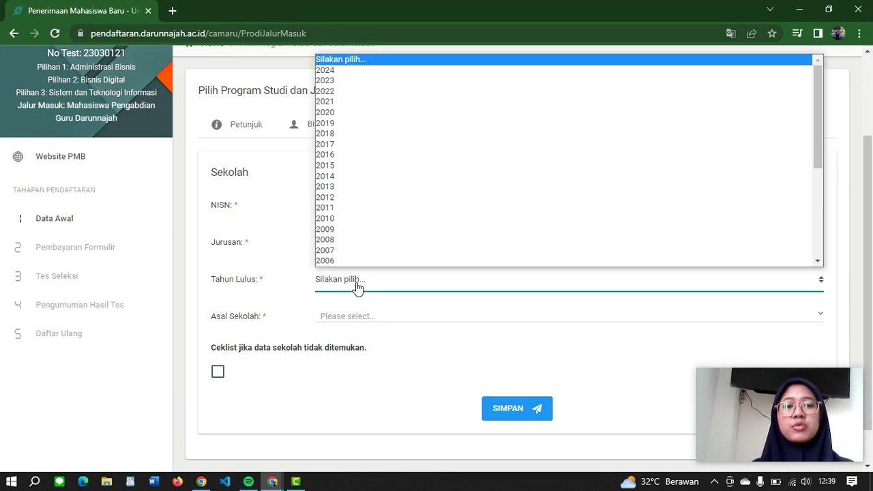
left_click(323, 82)
Step: Search 'darunn', choose Pondok Pesantren Darunnajah Jakarta as origin school, and save the school data
left_click(336, 318)
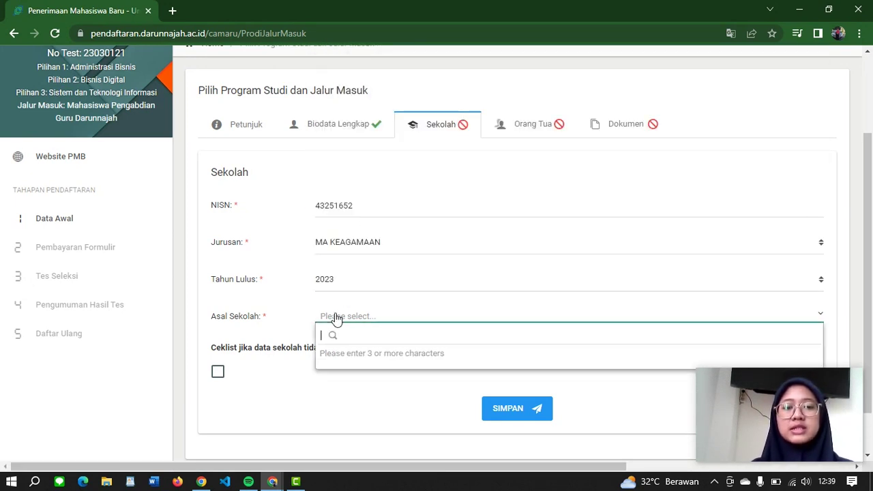
type("darunn")
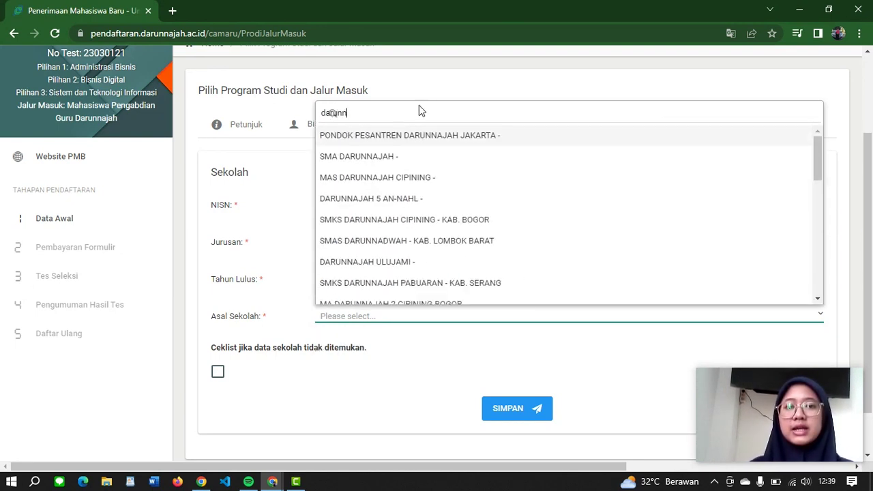
left_click(381, 139)
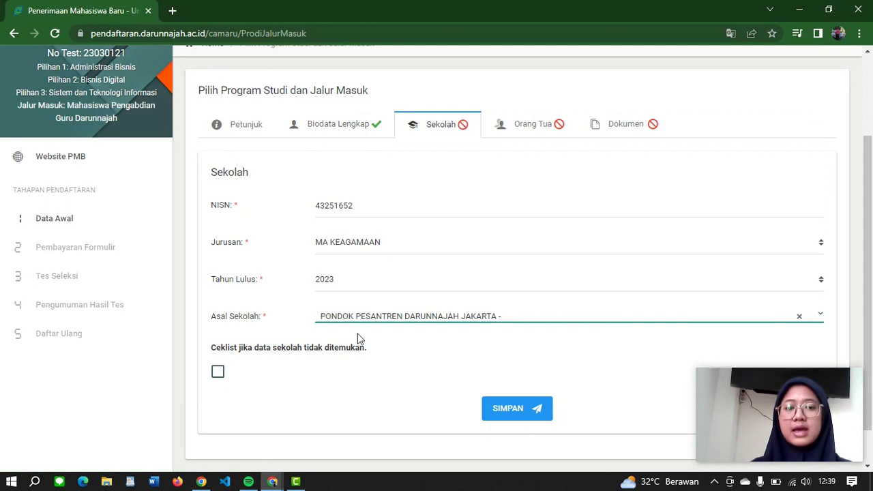
scroll(360, 339, "down", 2)
left_click(507, 366)
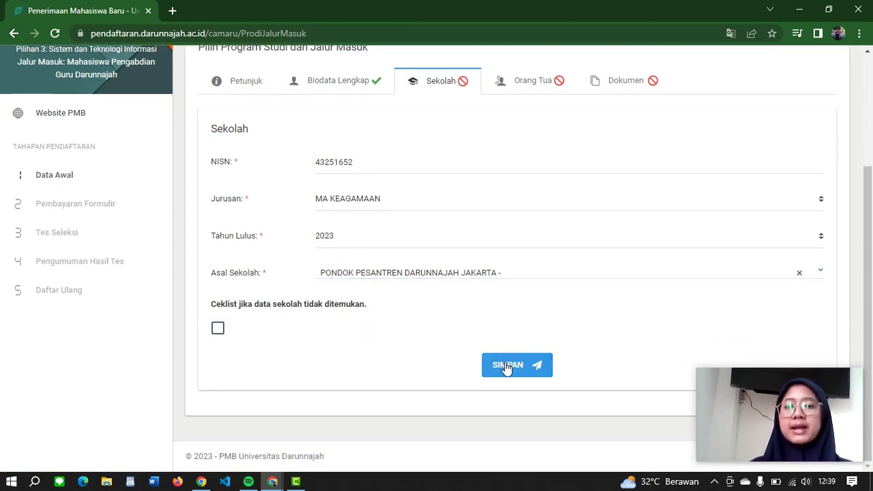
Step: Return to the Sekolah tab, retype the corrected NISN, and re-save the school data
left_click(433, 340)
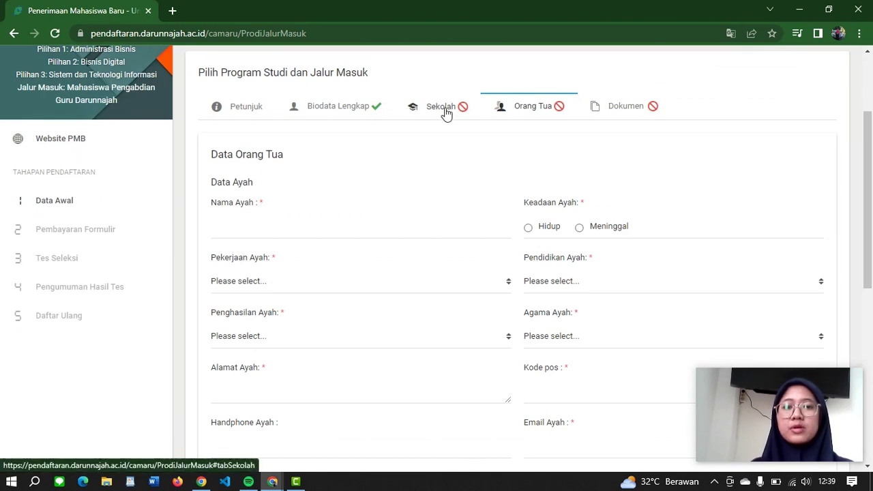
left_click(445, 111)
left_click(334, 187)
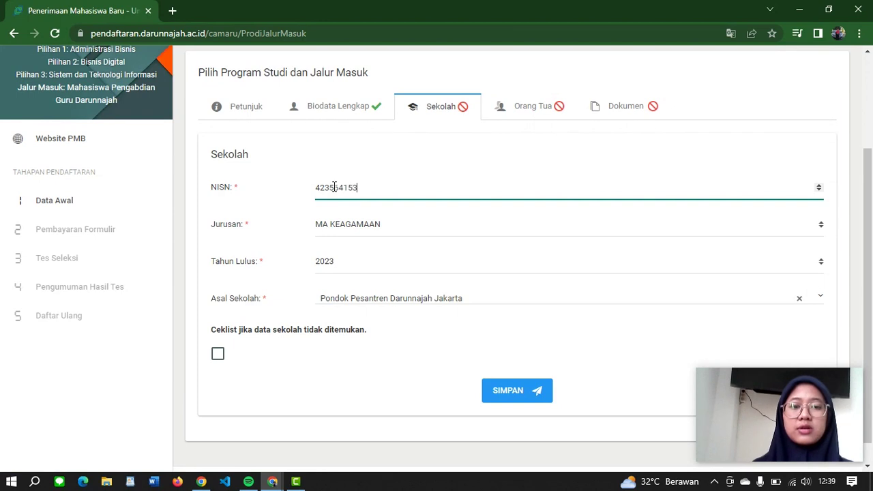
left_click(502, 394)
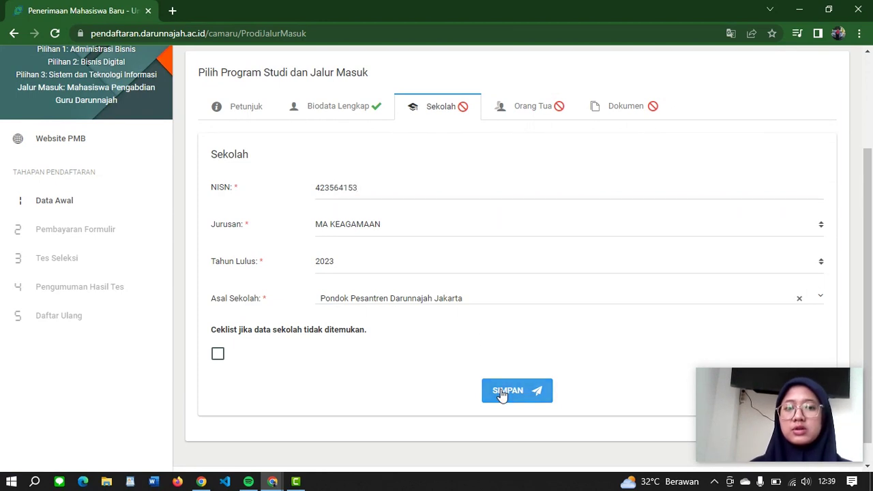
left_click(438, 339)
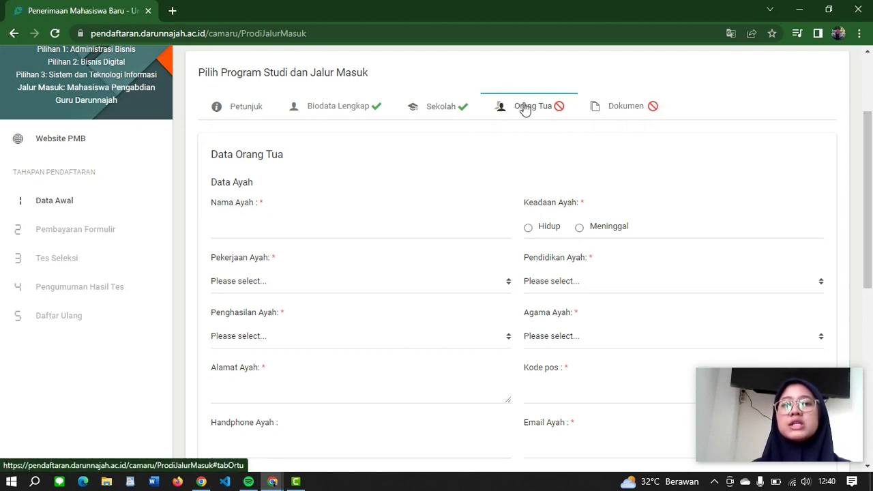
Step: Fill the father's name, marked living, with PNS, SARJANA, income 3.000.000 - 4.000.000 and ISLAM
left_click(246, 226)
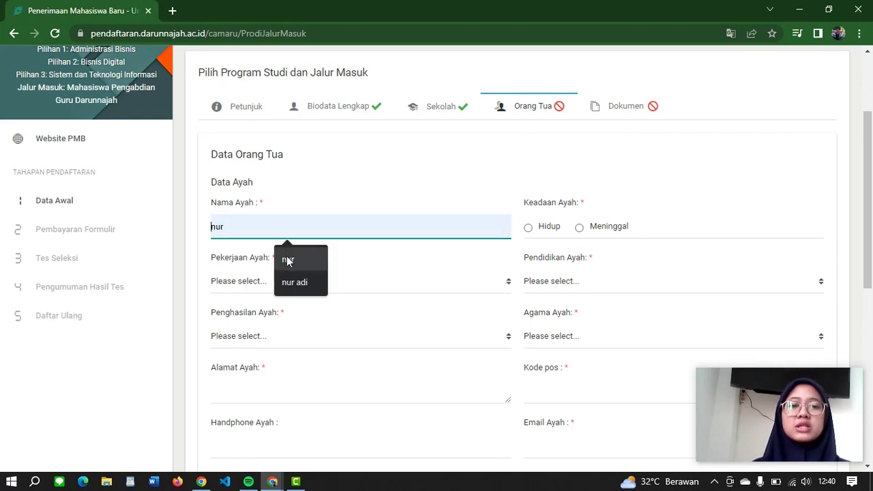
left_click(292, 283)
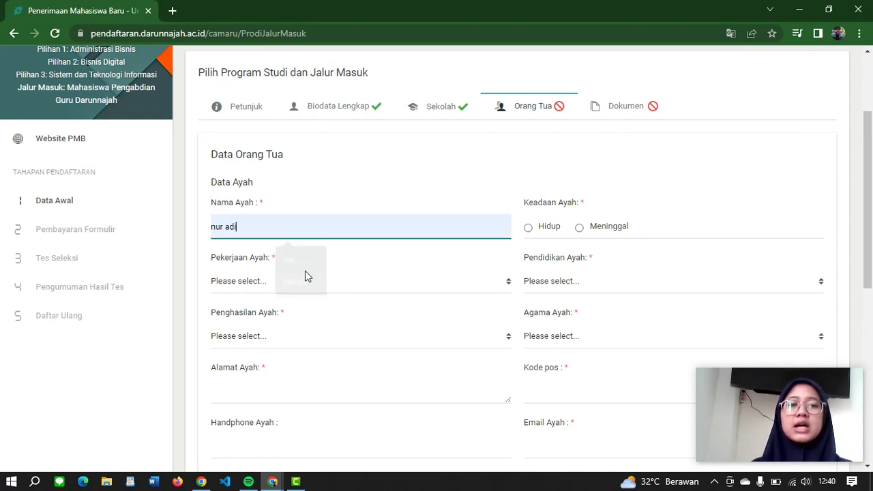
left_click(529, 228)
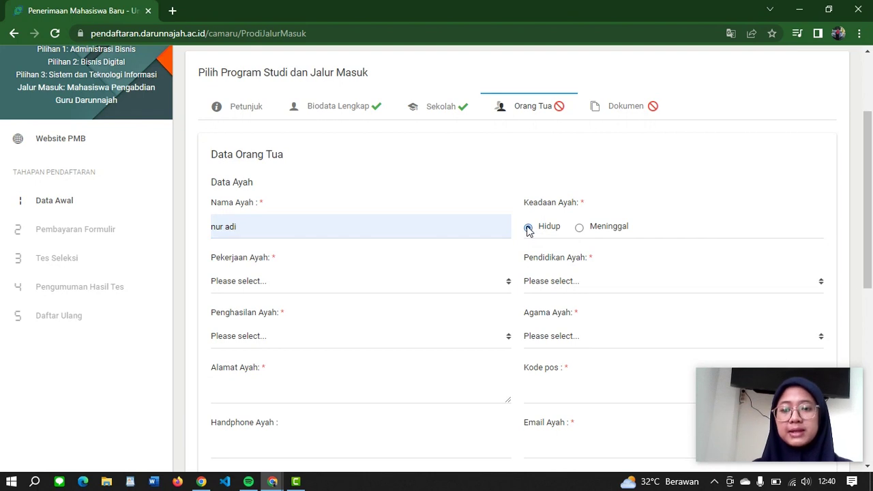
left_click(232, 285)
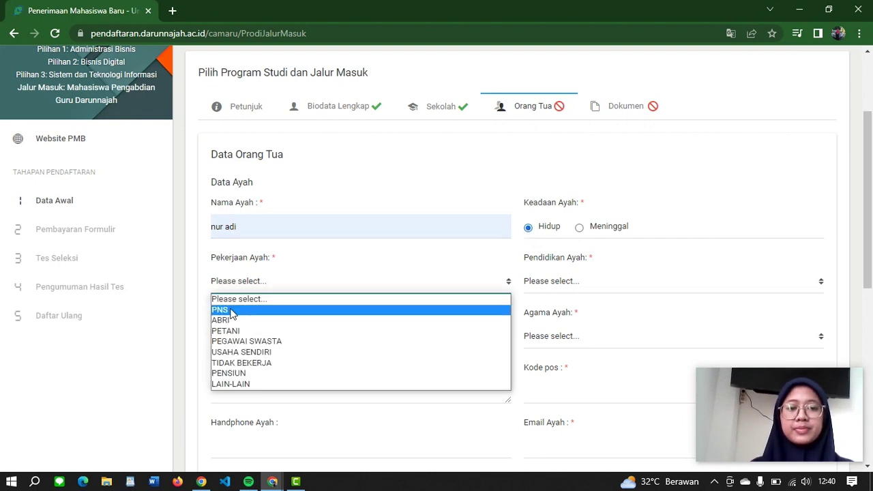
left_click(233, 308)
left_click(551, 287)
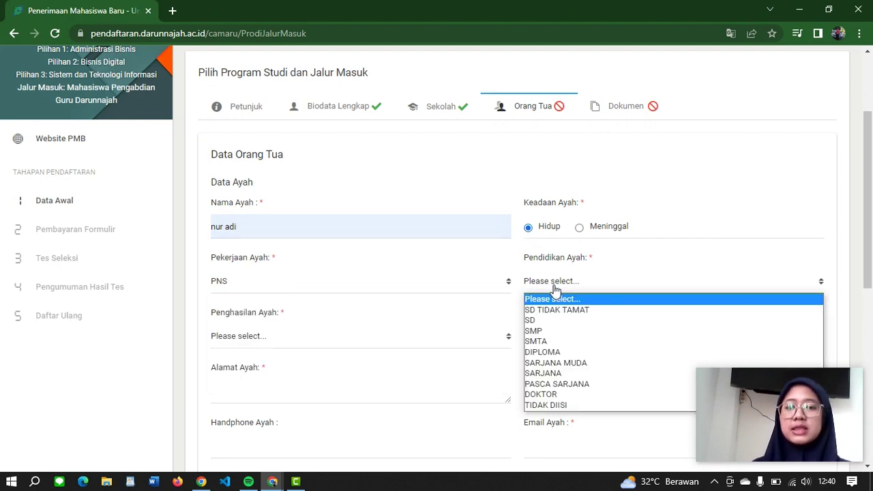
left_click(549, 372)
left_click(294, 343)
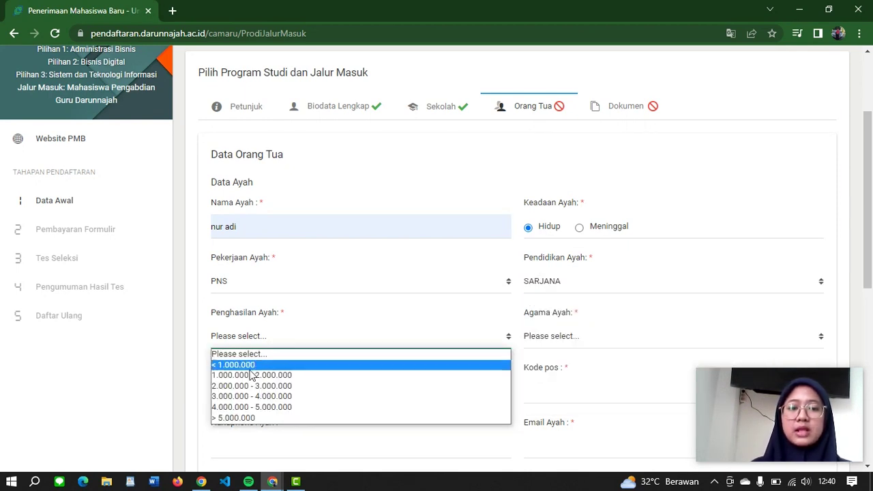
left_click(228, 394)
left_click(535, 338)
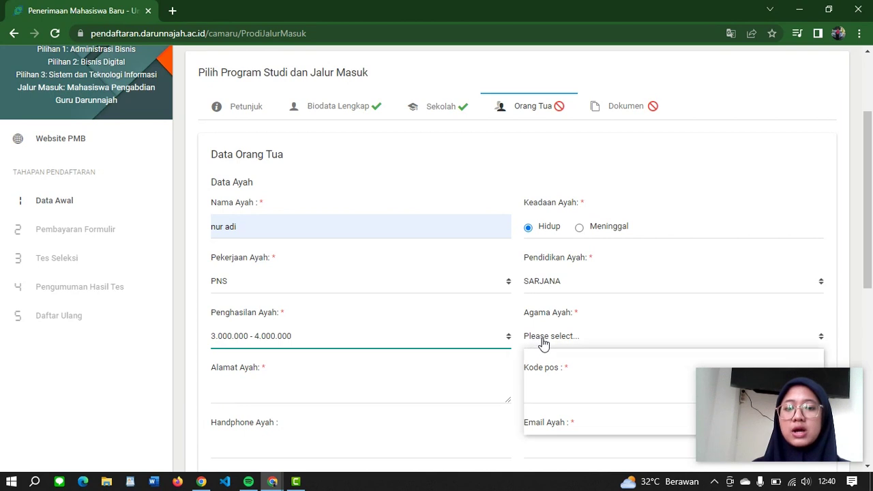
left_click(540, 367)
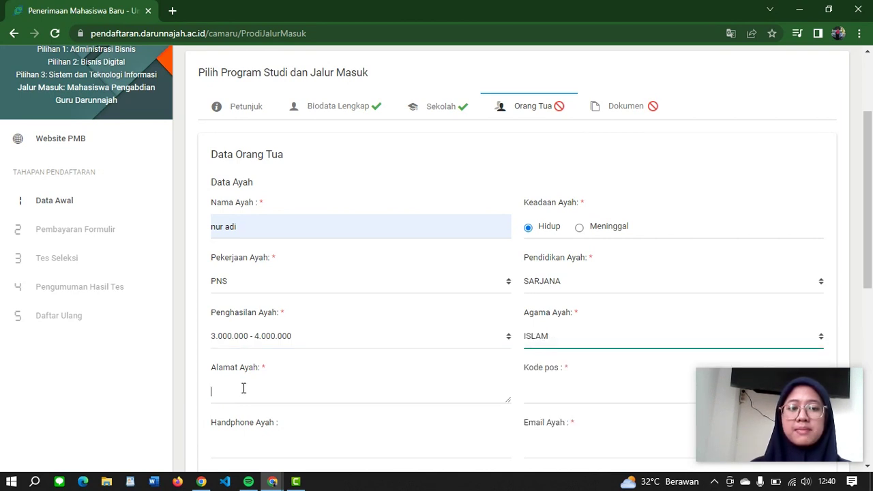
type("Jakarta")
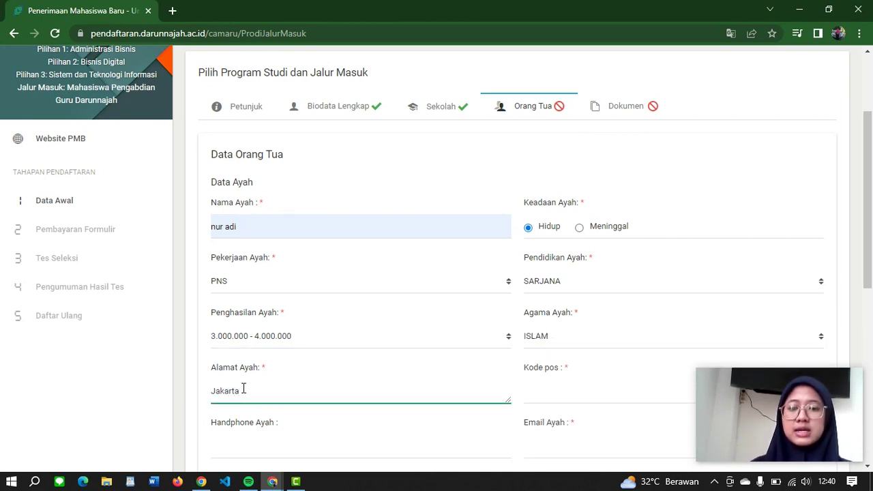
left_click(531, 393)
type("32453")
scroll(532, 393, "down", 2)
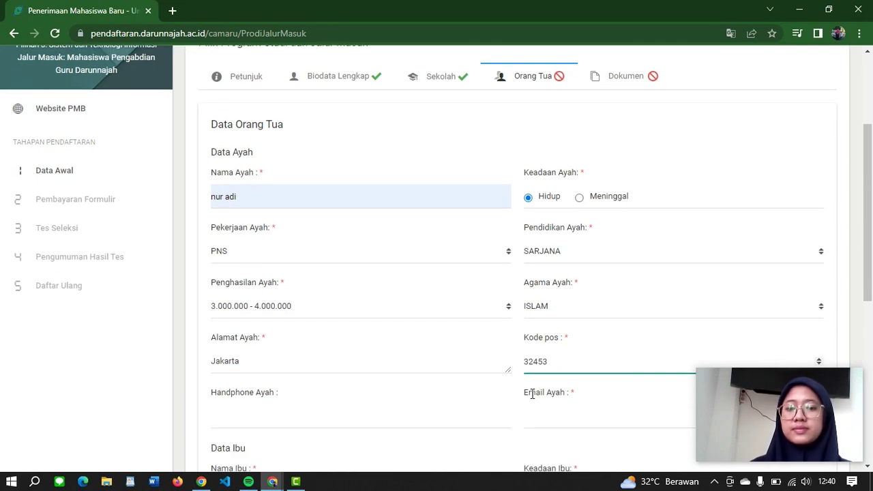
left_click(308, 322)
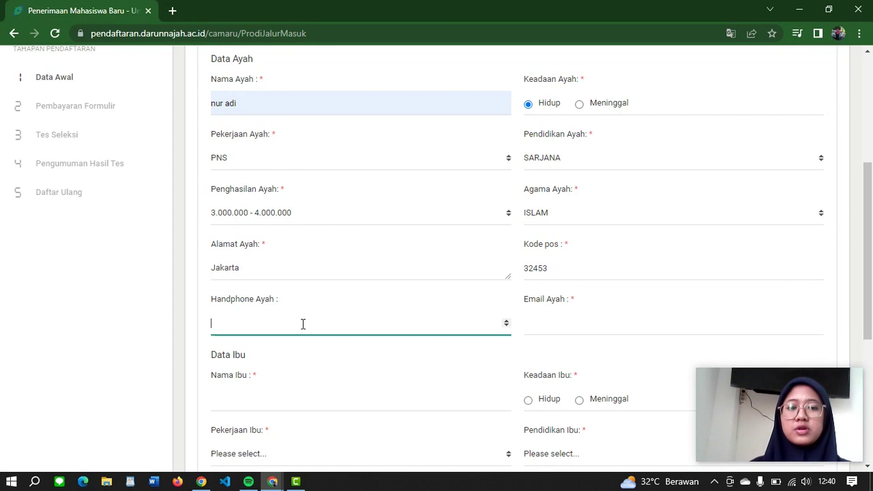
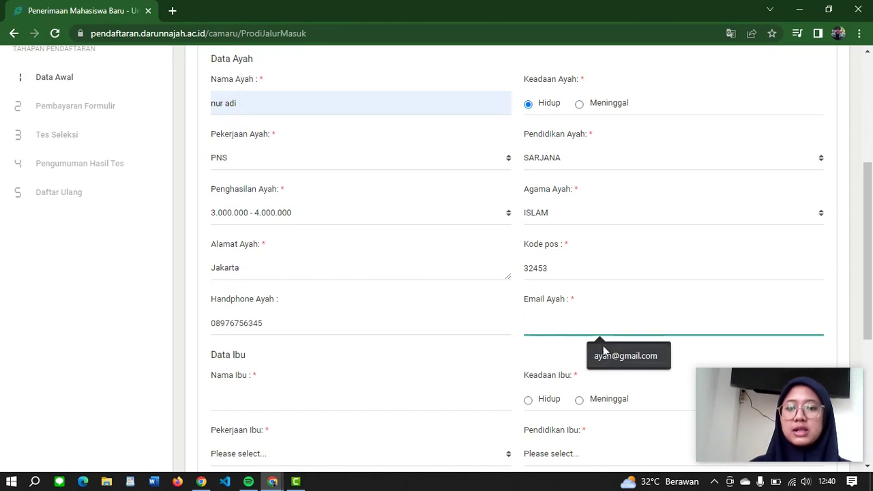
left_click(607, 352)
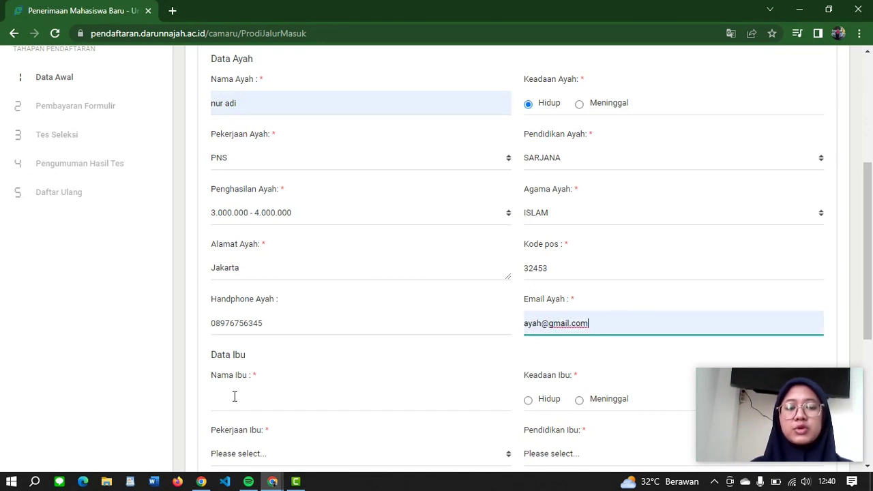
left_click(235, 394)
scroll(234, 396, "down", 3)
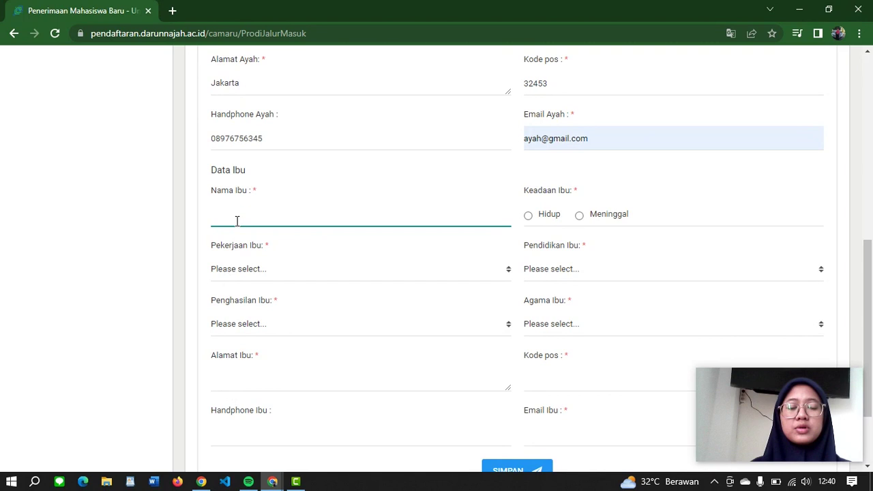
Step: Fill the mother's name, marked living, with TIDAK BEKERJA, DIPLOMA, income 1.000.000 - 2.000.000 and ISLAM
left_click(237, 221)
left_click(289, 269)
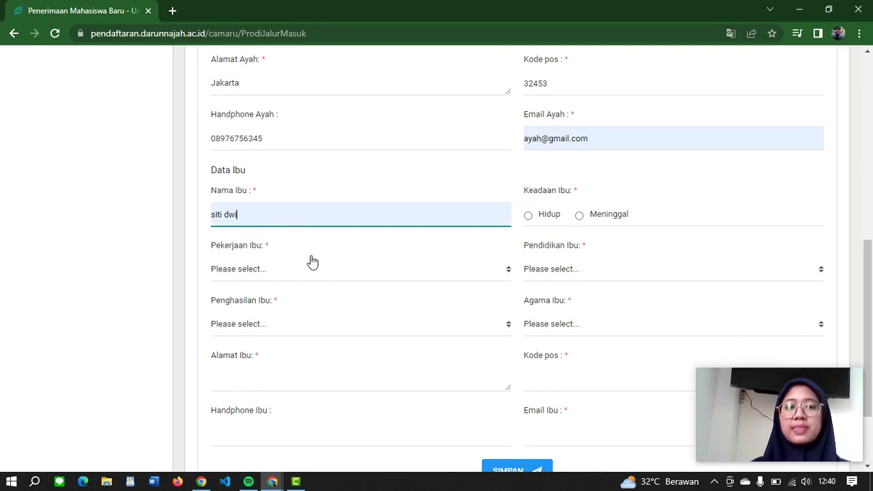
left_click(528, 216)
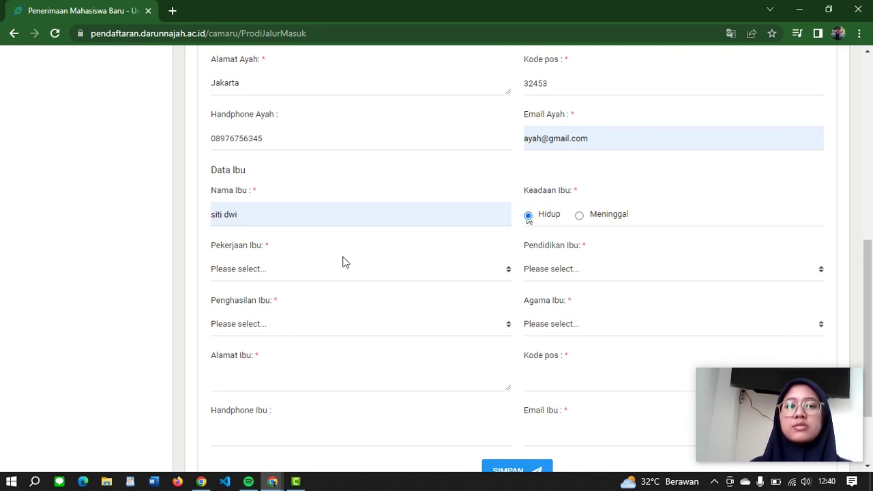
left_click(299, 273)
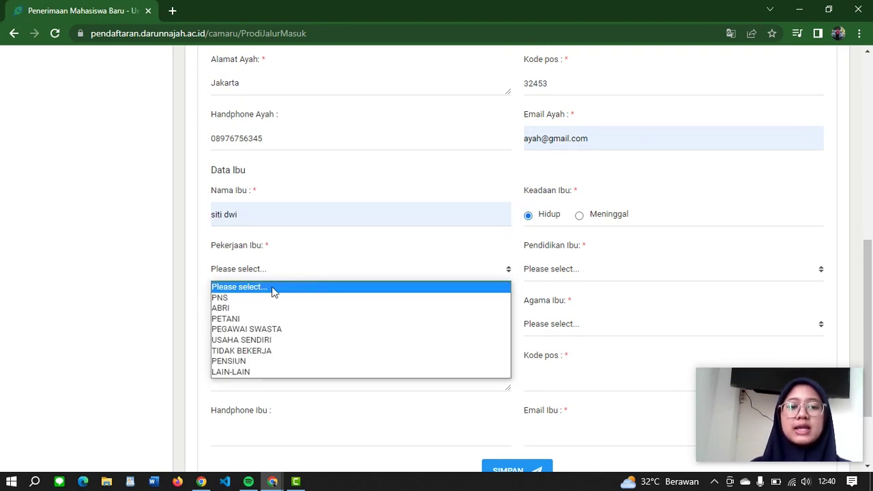
left_click(239, 351)
left_click(569, 267)
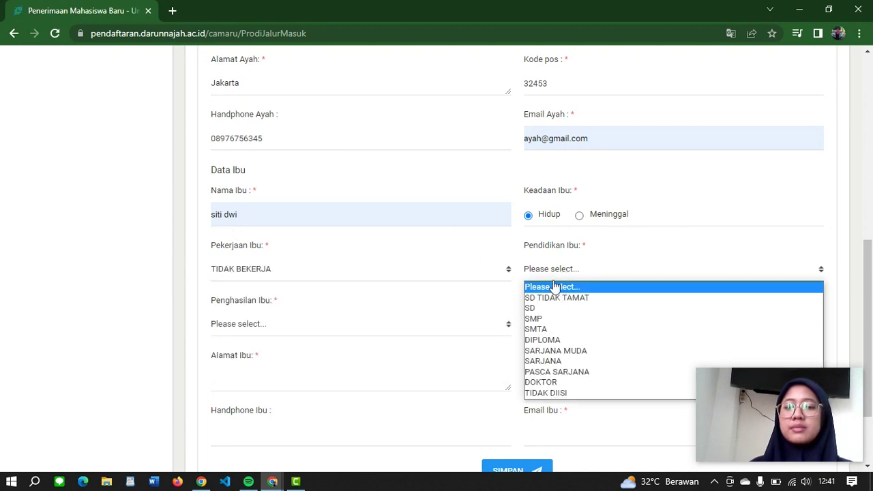
left_click(543, 340)
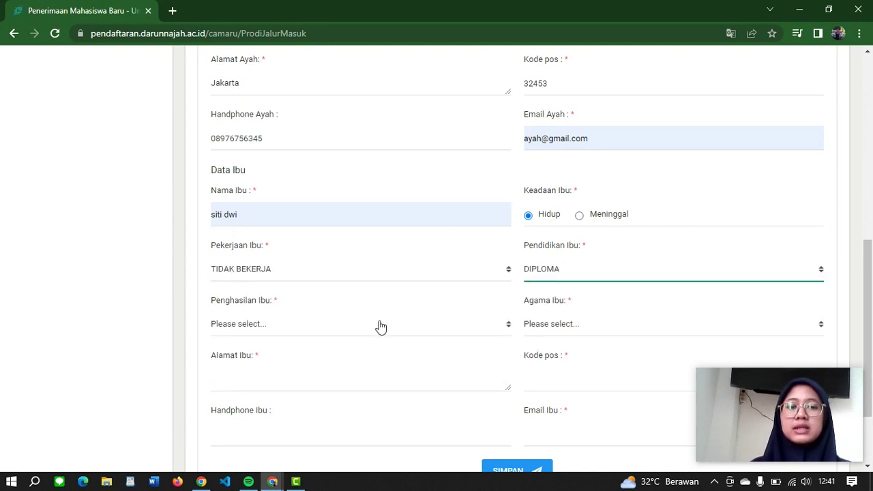
left_click(305, 329)
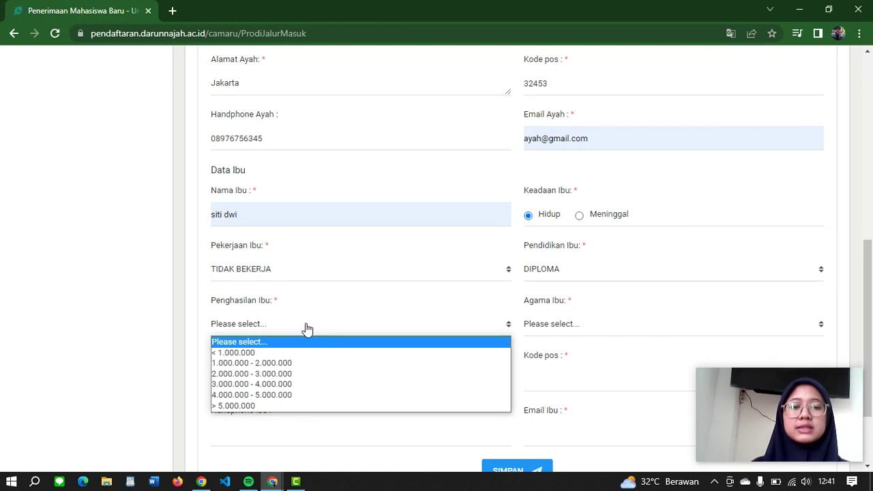
left_click(220, 363)
left_click(576, 326)
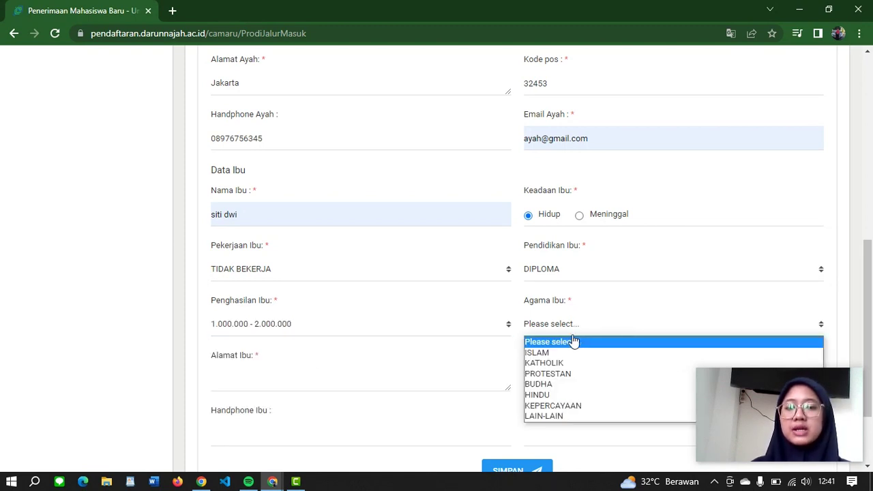
left_click(556, 353)
Step: Enter the mother's address, postal code 32453, phone and e-mail, then save the parents' data
left_click(316, 383)
type("Jakarta")
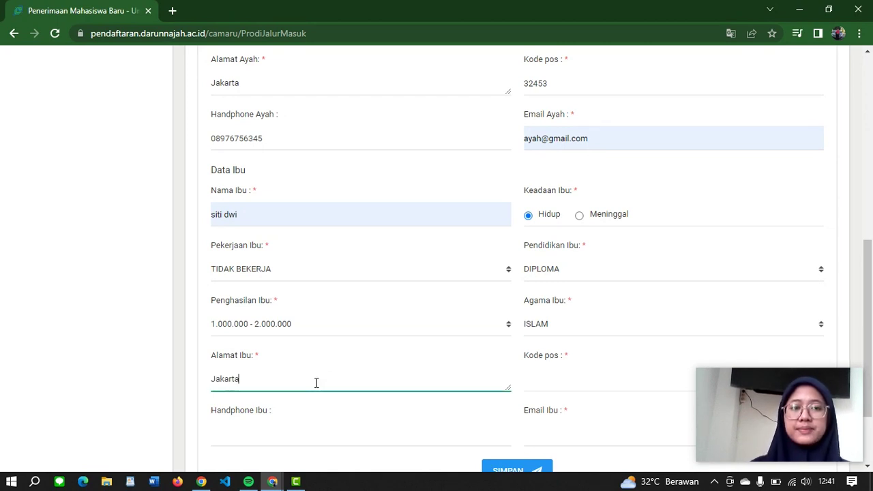
left_click(558, 375)
type("32453")
left_click(411, 424)
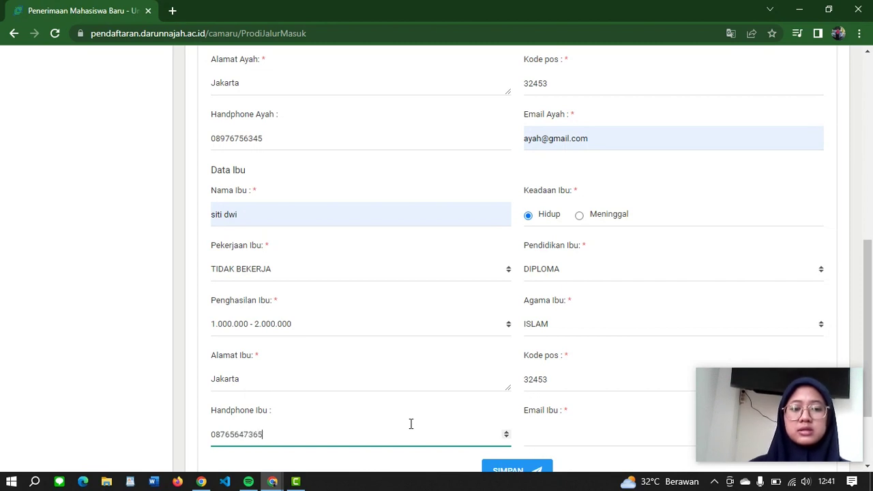
left_click(607, 445)
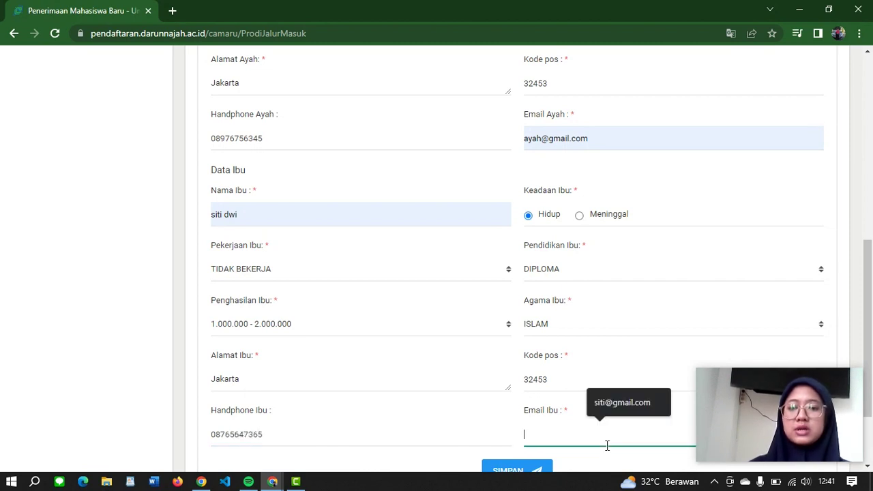
left_click(611, 402)
scroll(611, 402, "down", 1)
scroll(611, 407, "down", 1)
left_click(532, 391)
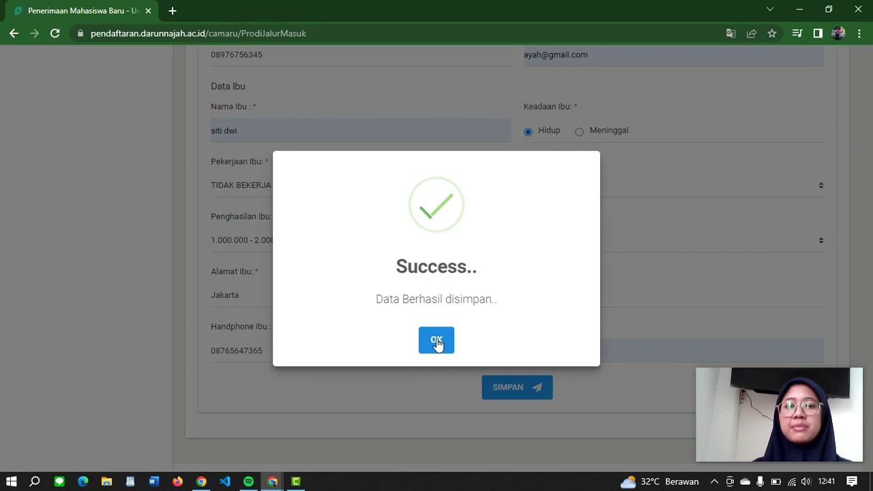
Step: Dismiss the save confirmation and Translate popup, then scroll to the Dokumen Pendukung table
left_click(438, 341)
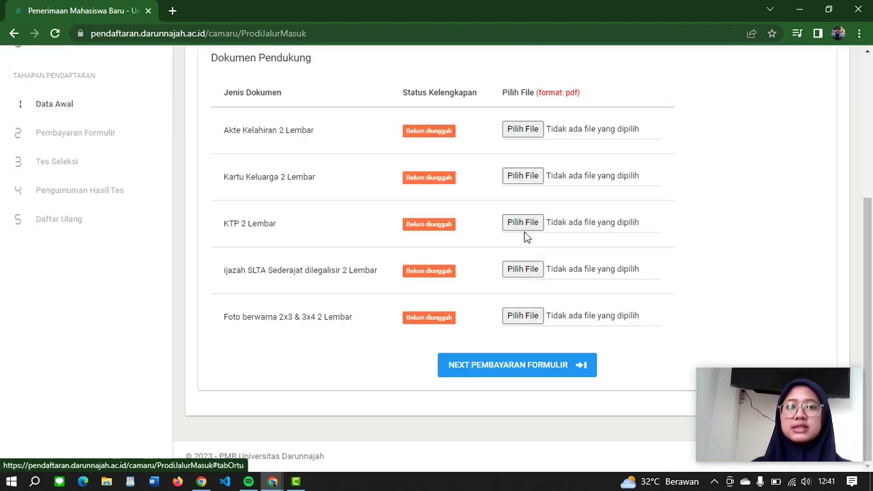
scroll(567, 170, "up", 3)
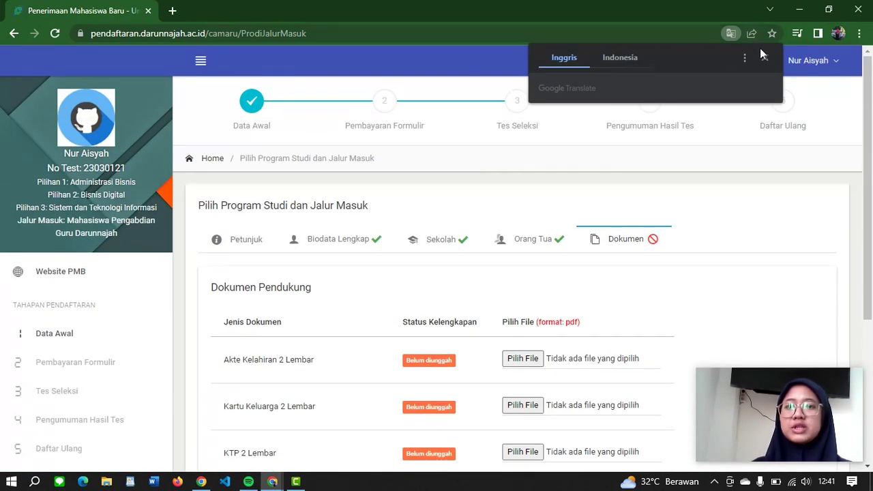
left_click(765, 61)
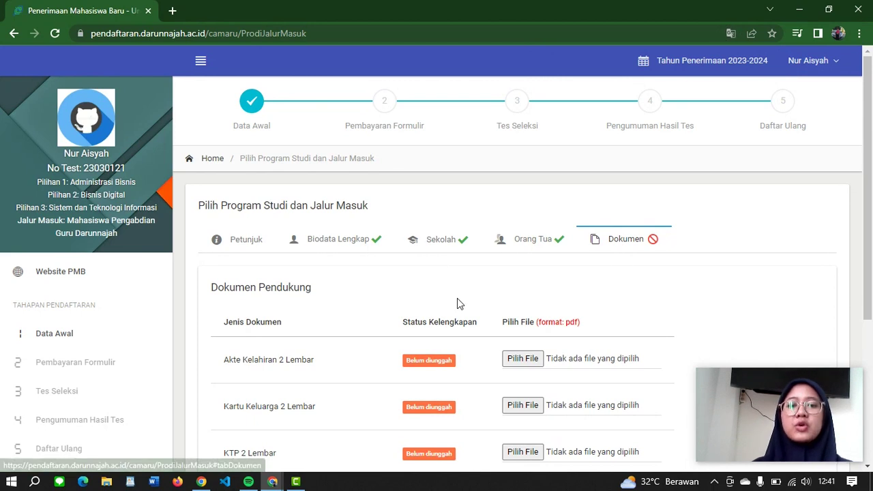
scroll(458, 302, "down", 2)
scroll(457, 278, "down", 1)
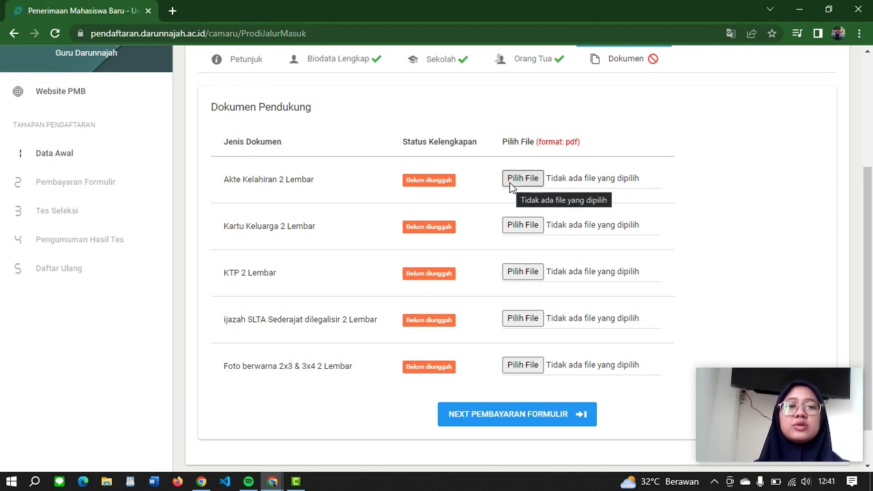
Step: Upload AKTA.pdf, KK.pdf and KTP.pdf for the birth certificate, family card and KTP rows
left_click(518, 180)
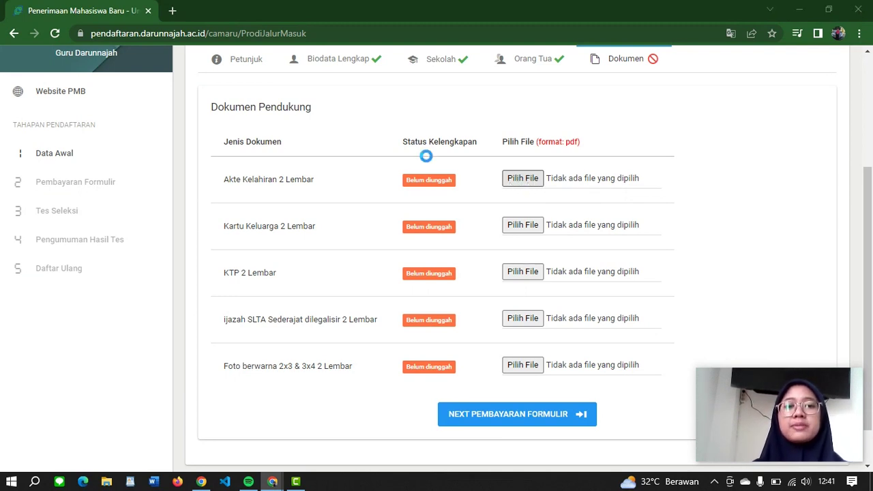
left_click(184, 93)
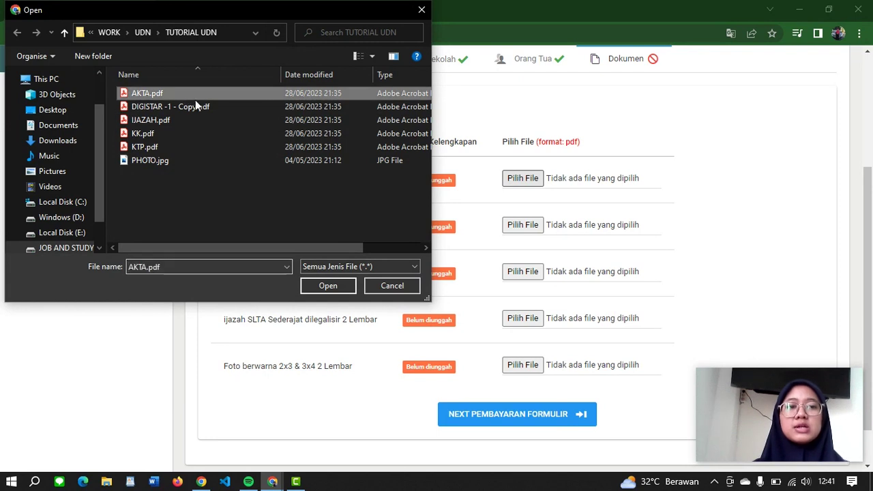
left_click(326, 285)
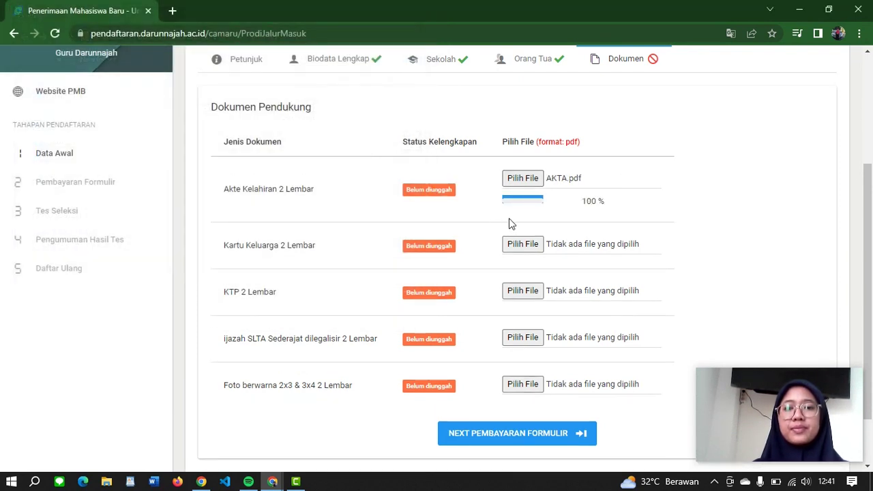
left_click(528, 225)
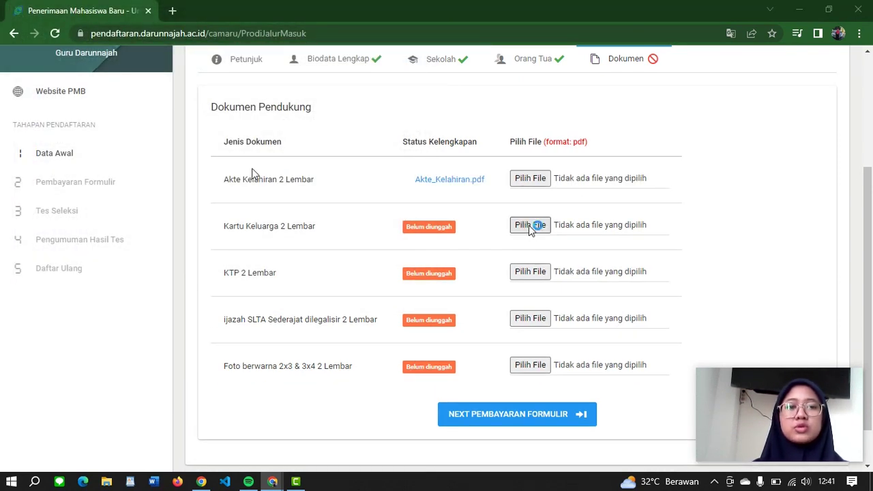
left_click(253, 136)
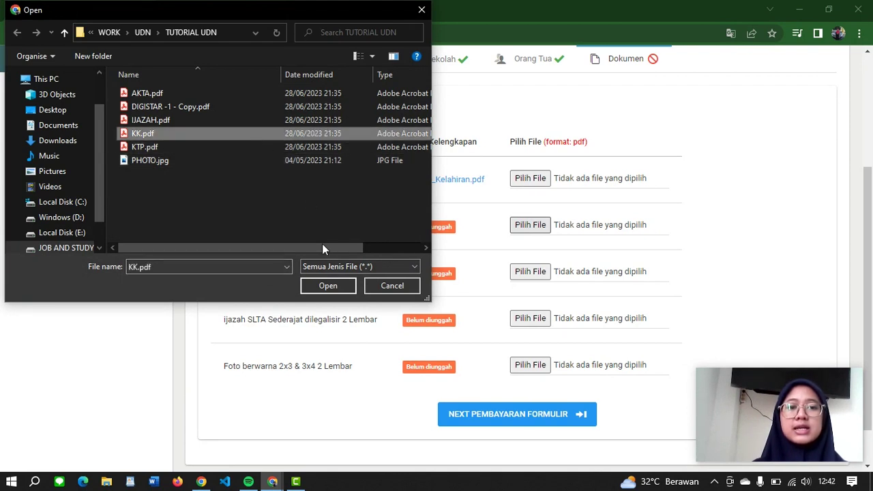
left_click(328, 287)
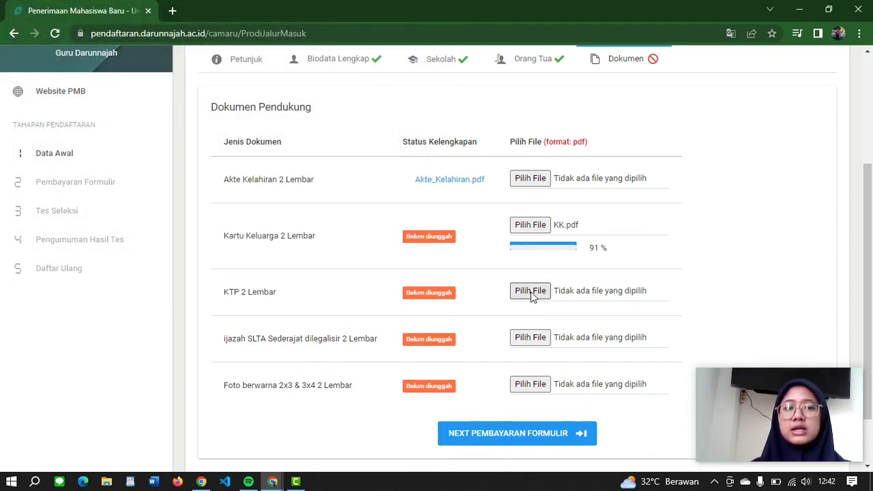
left_click(531, 291)
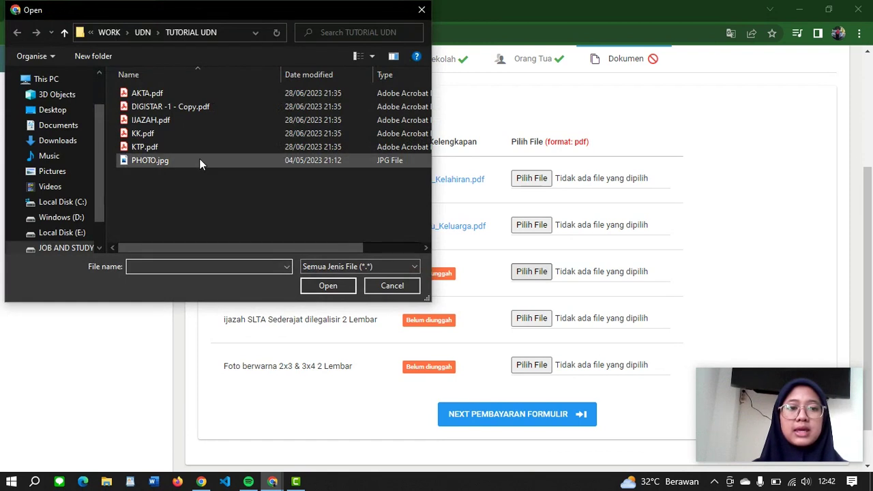
left_click(214, 150)
left_click(321, 285)
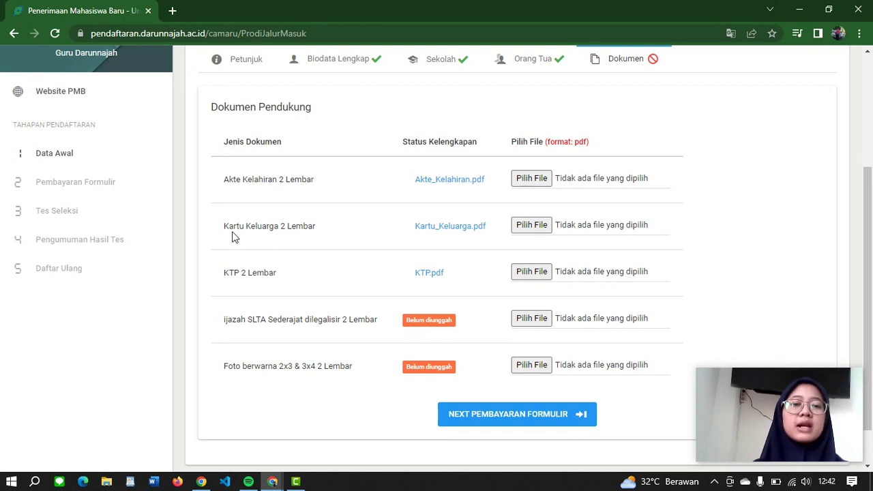
Step: Upload 'DIGISTAR -1 - Copy.pdf' as both the ijazah and the colour photo
left_click(535, 319)
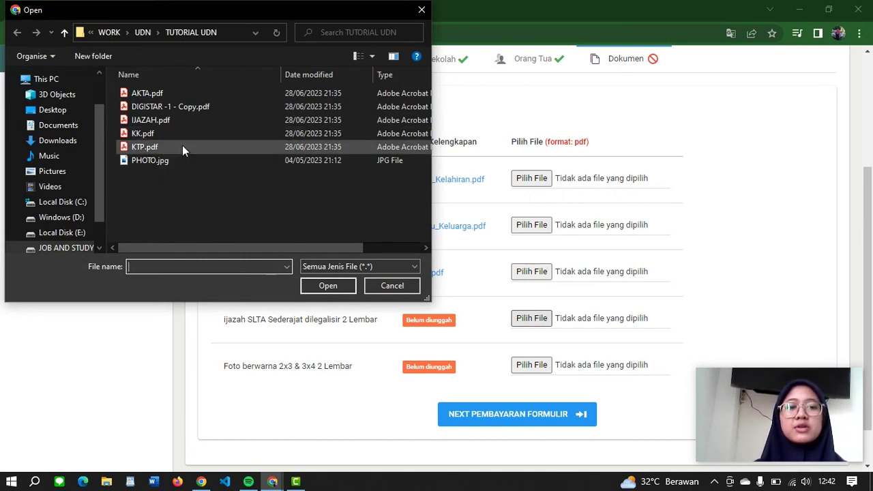
left_click(183, 108)
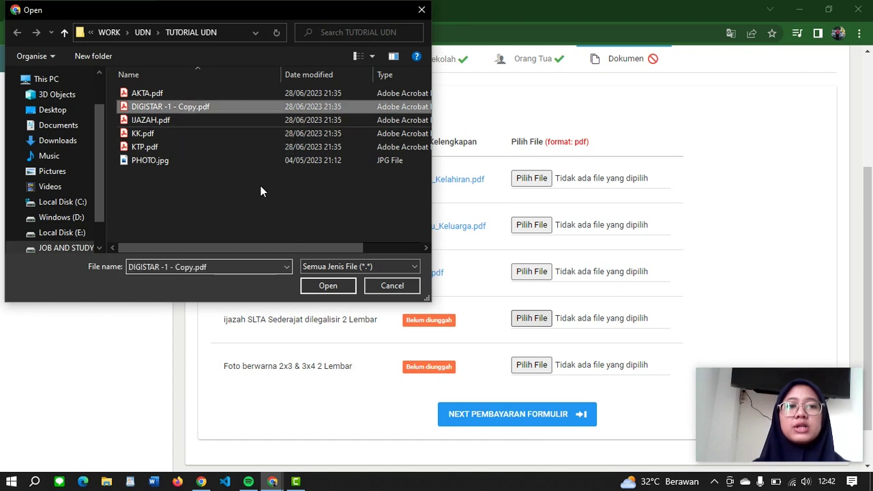
left_click(312, 289)
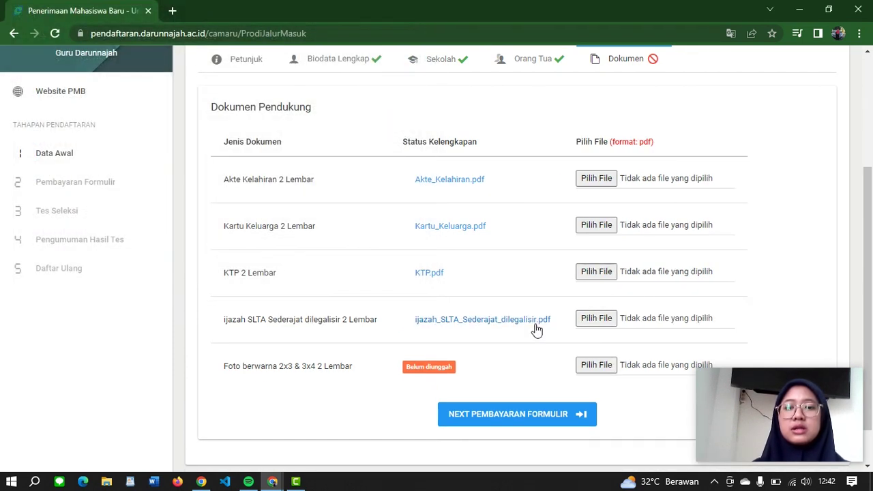
left_click(598, 365)
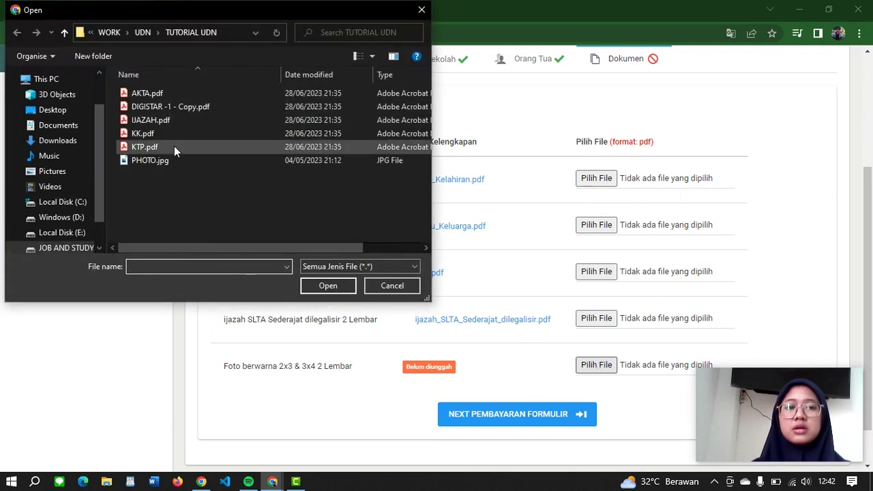
left_click(167, 107)
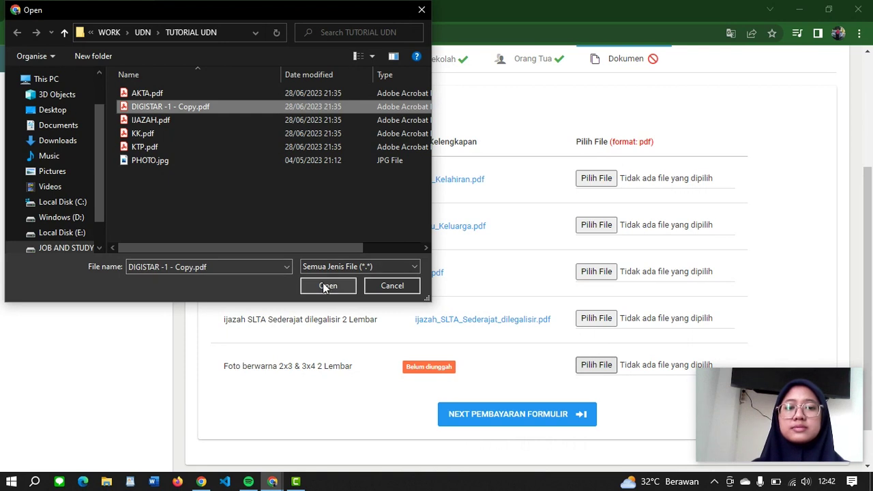
left_click(327, 286)
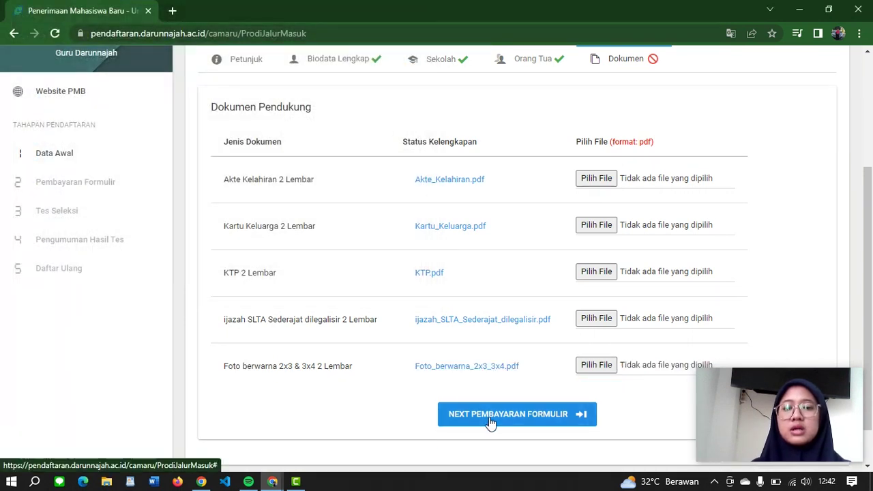
Step: Try NEXT PEMBAYARAN FORMULIR, dismiss the incomplete-requirements warning, then proceed to form payment
left_click(489, 419)
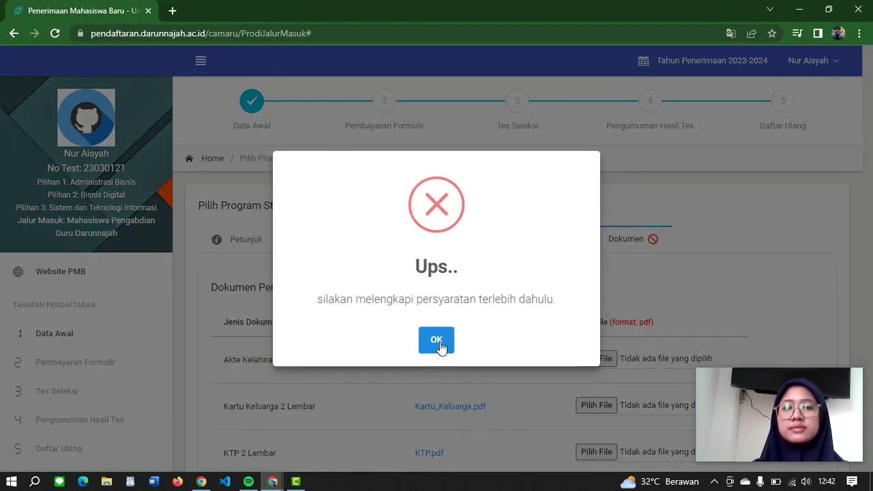
left_click(438, 343)
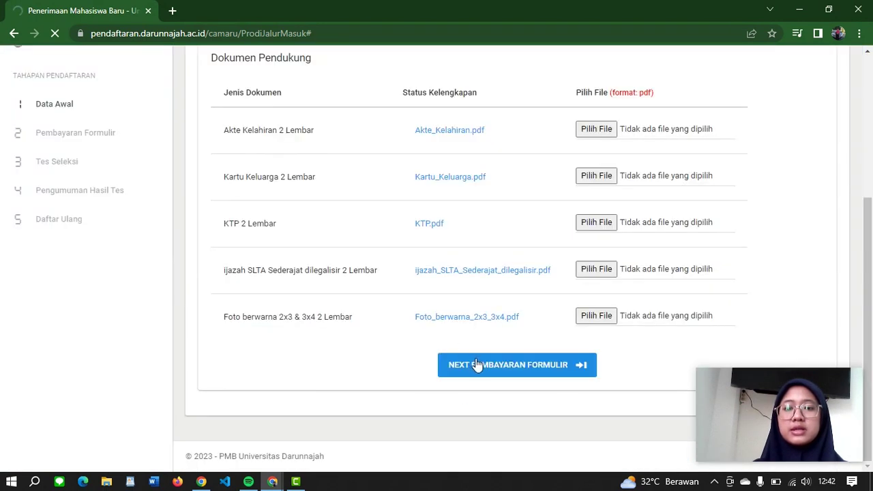
scroll(401, 262, "up", 3)
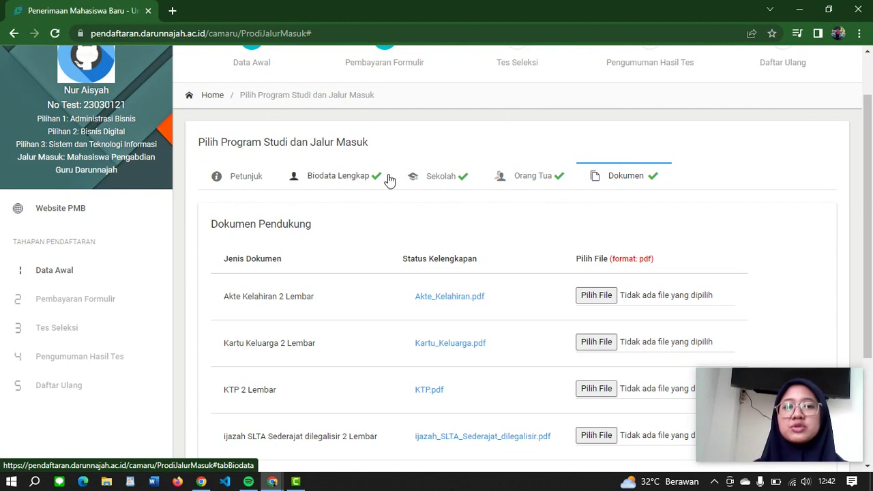
scroll(387, 206, "down", 1)
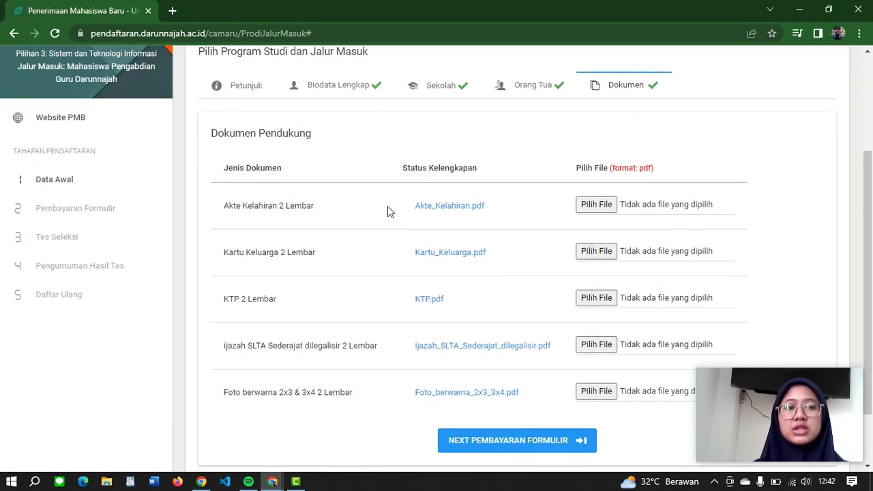
left_click(480, 447)
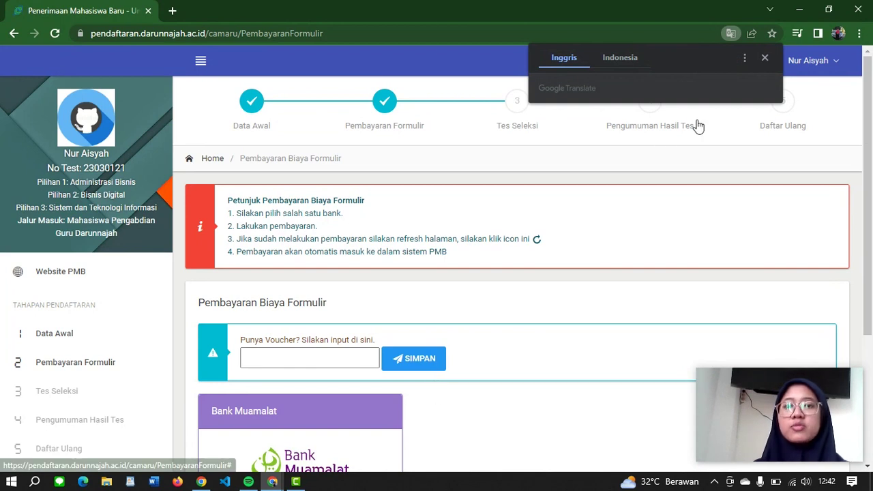
Step: Dismiss the translation popup and select the bank account number on the payment page
left_click(763, 58)
scroll(642, 198, "down", 1)
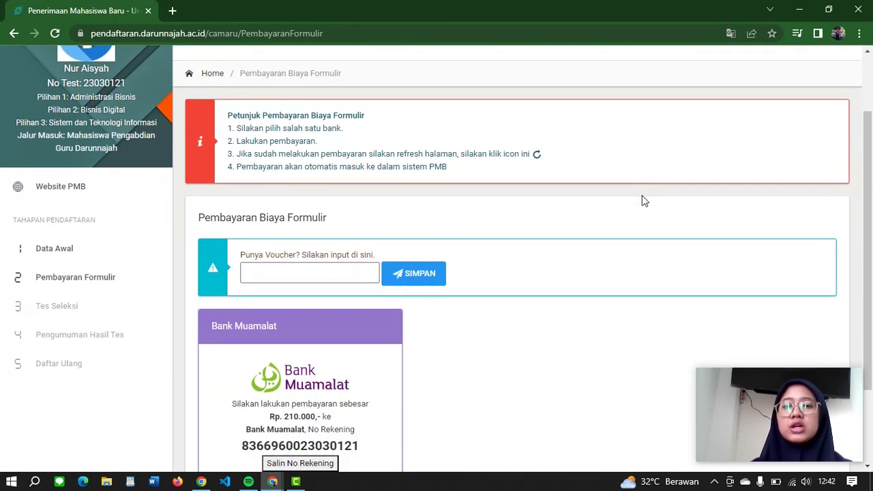
scroll(542, 218, "down", 1)
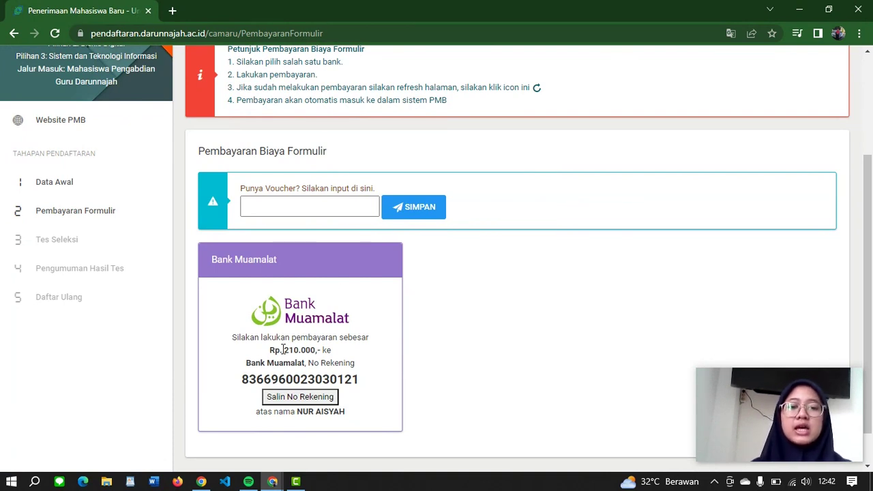
mouse_move(243, 379)
left_mouse_down()
mouse_move(354, 380)
mouse_move(253, 383)
left_mouse_up()
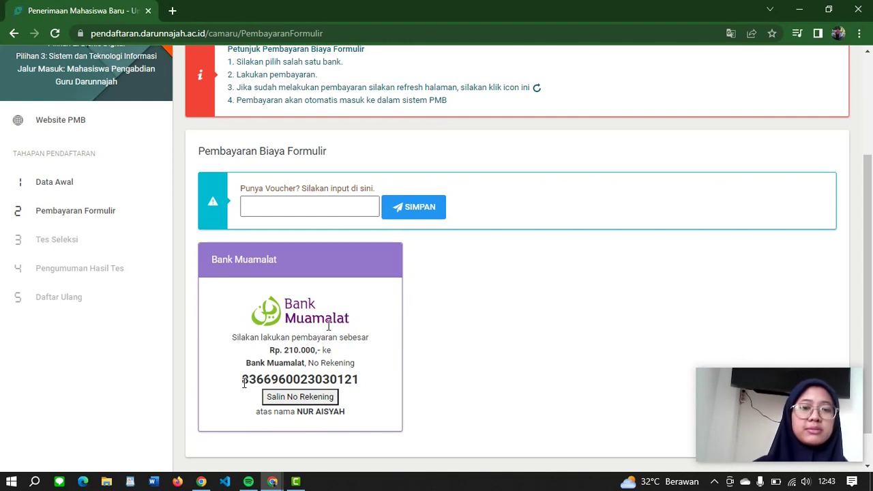
Step: Redeem a voucher code to pay the form fee, then continue to the Test Seleksi page
left_click(314, 210)
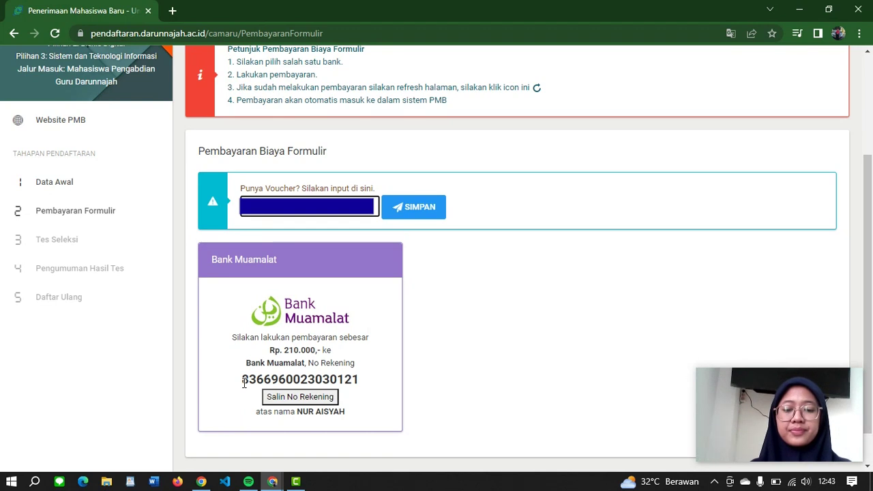
left_click(429, 208)
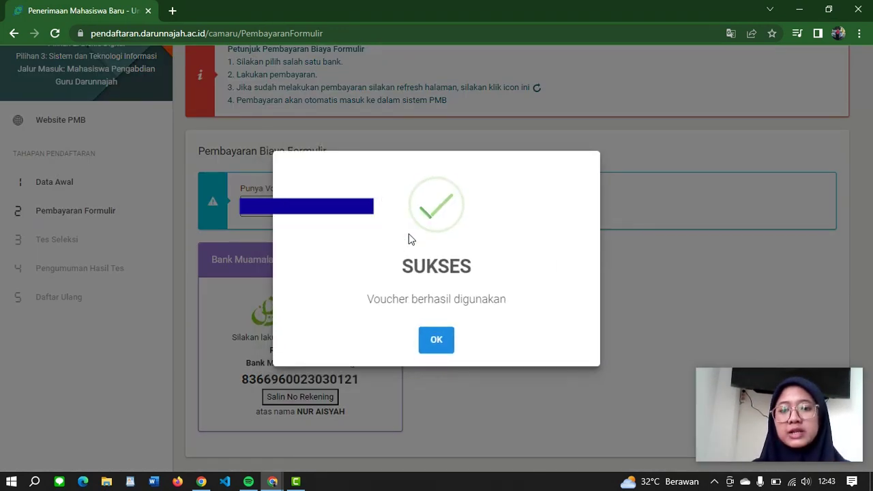
left_click(431, 339)
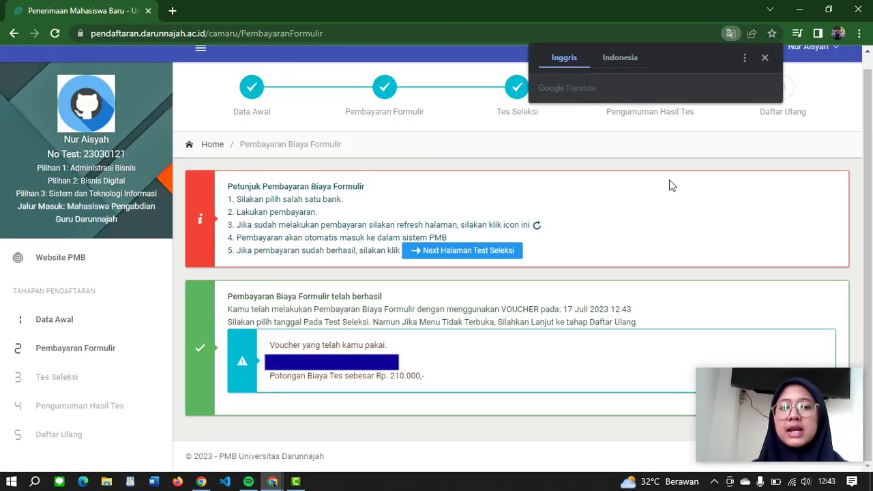
left_click(764, 58)
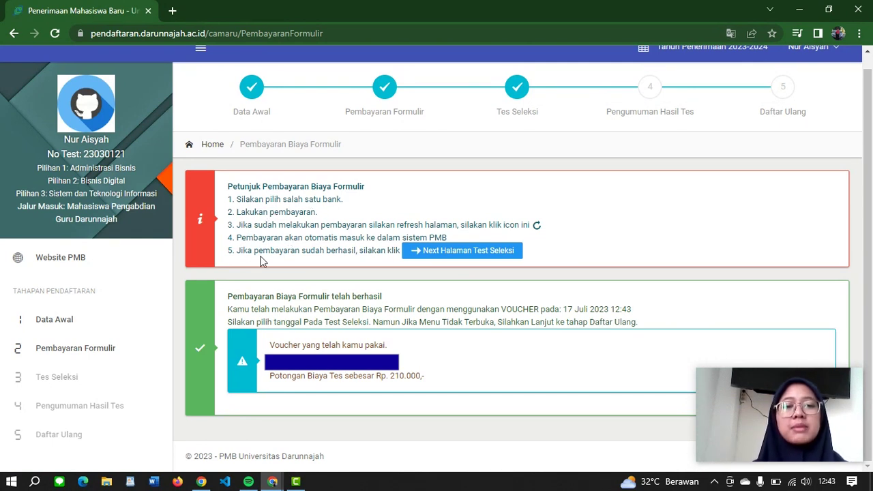
left_click(432, 252)
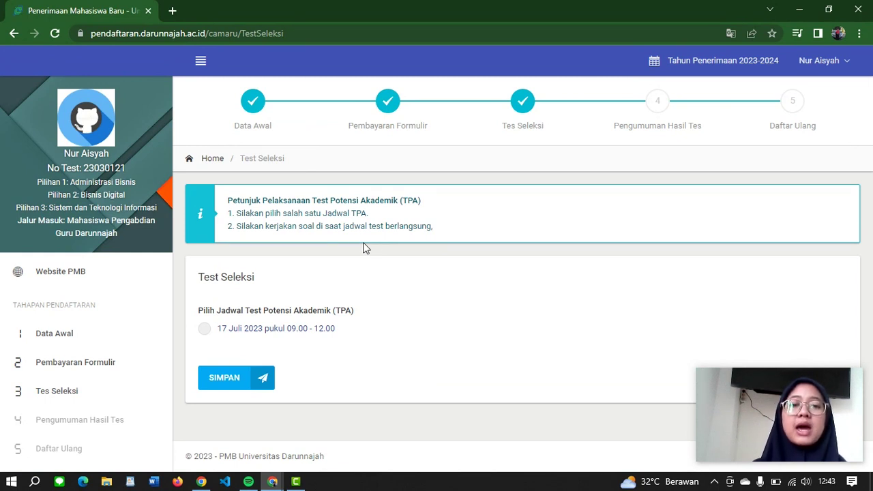
Step: Book the 17 Juli 2023 09.00–12.00 TPA test schedule and confirm it saved
left_click(209, 331)
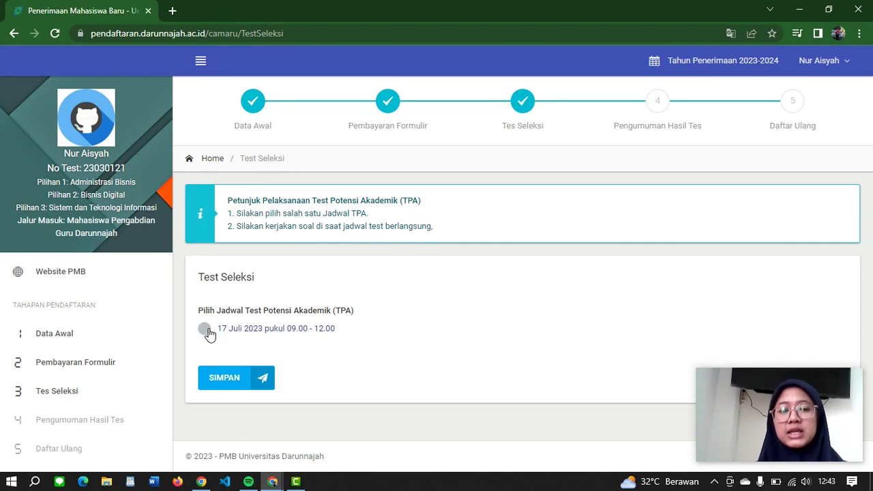
left_click(233, 379)
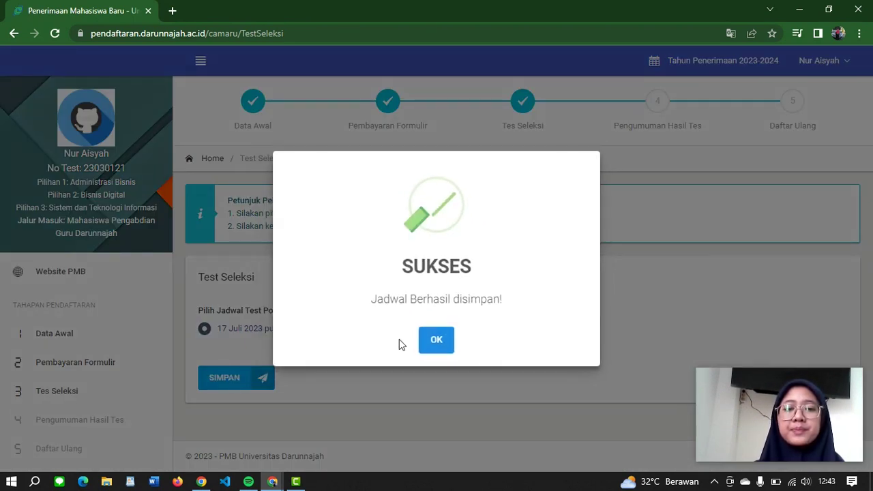
left_click(447, 341)
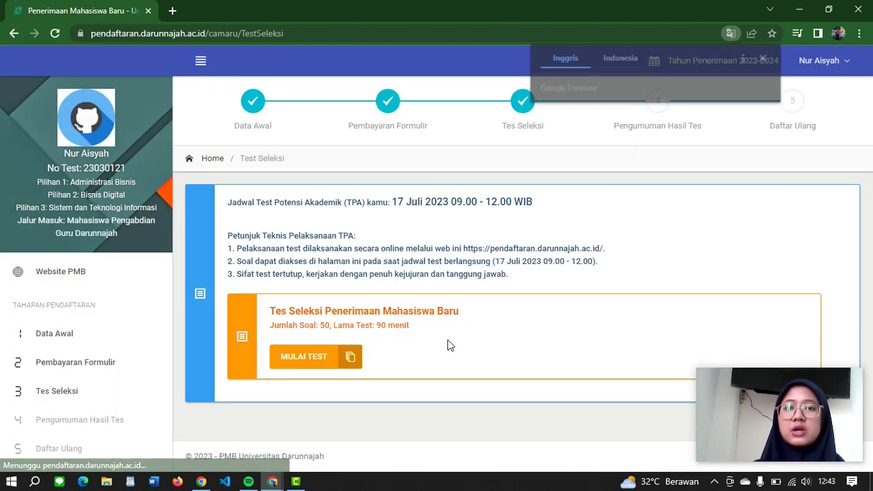
left_click(766, 59)
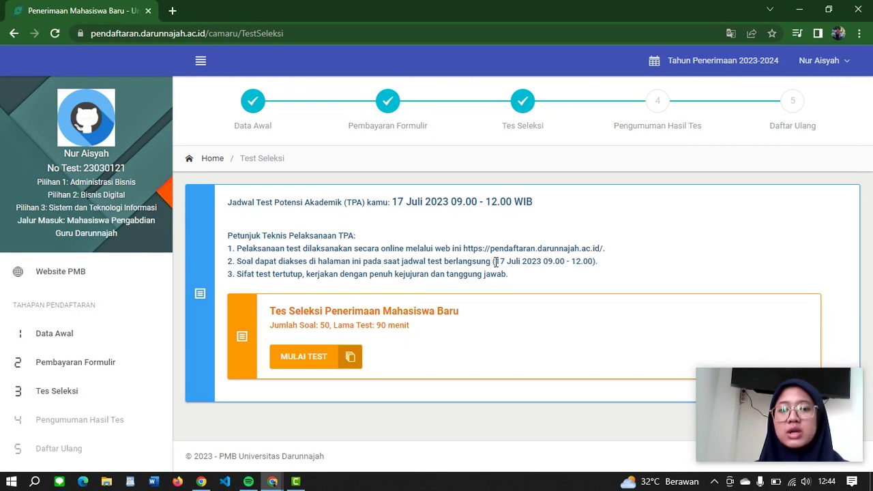
Step: Review the test date and time in the instructions and start the academic potential test
left_click_drag(494, 261, 594, 261)
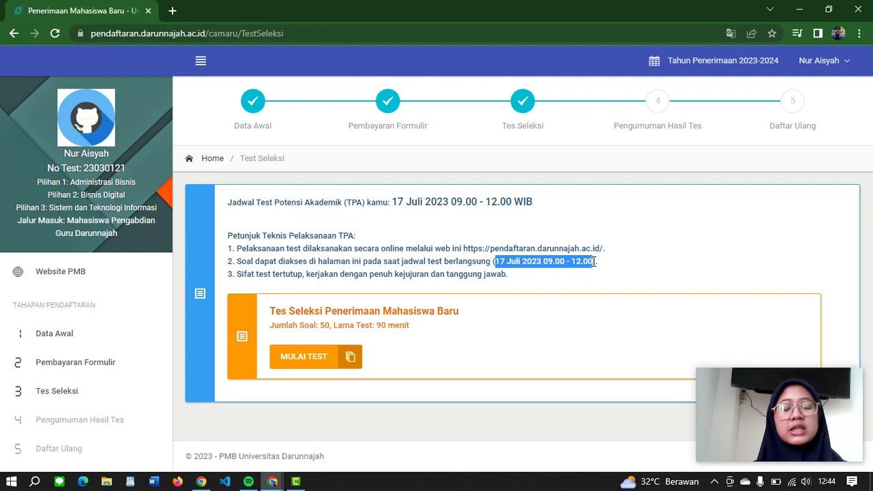
left_click(486, 273)
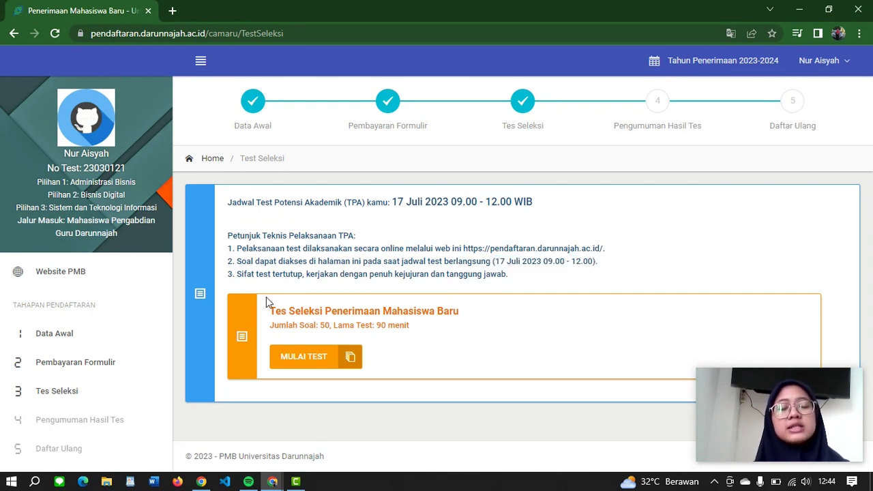
left_click(296, 356)
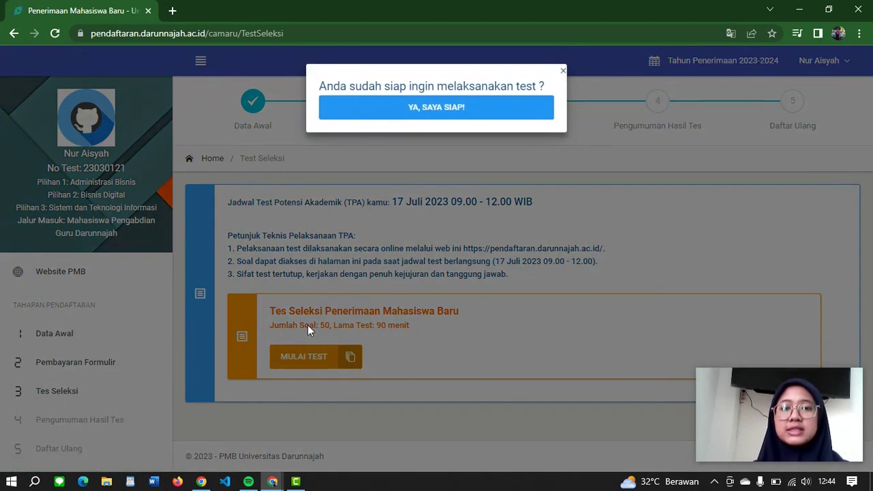
Step: Confirm readiness with 'YA, SAYA SIAP!' and review the interview scheduling page
left_click(498, 108)
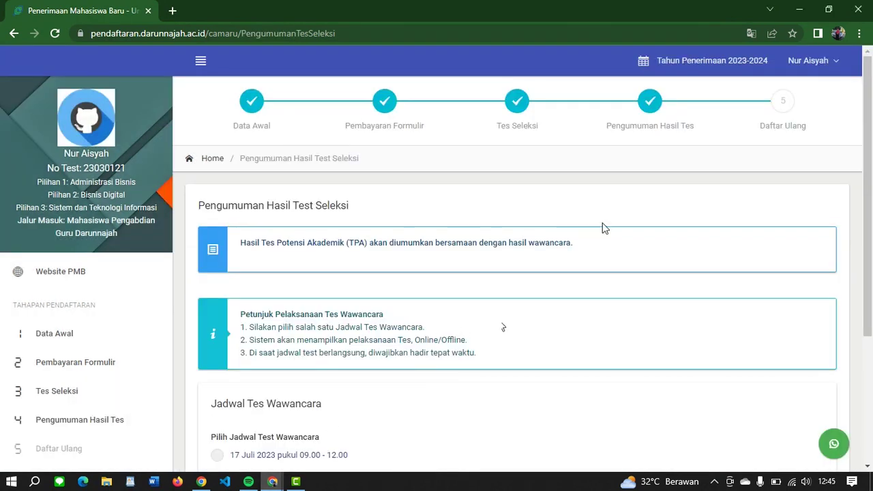
scroll(604, 227, "down", 1)
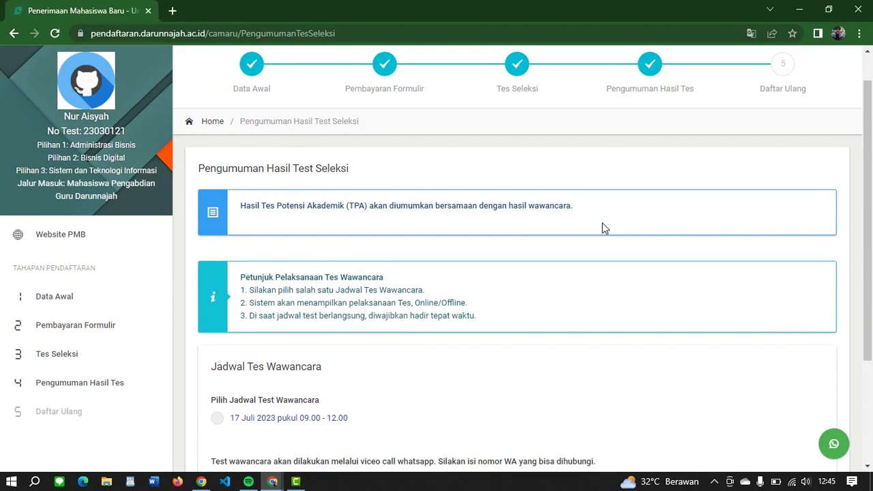
scroll(603, 227, "down", 1)
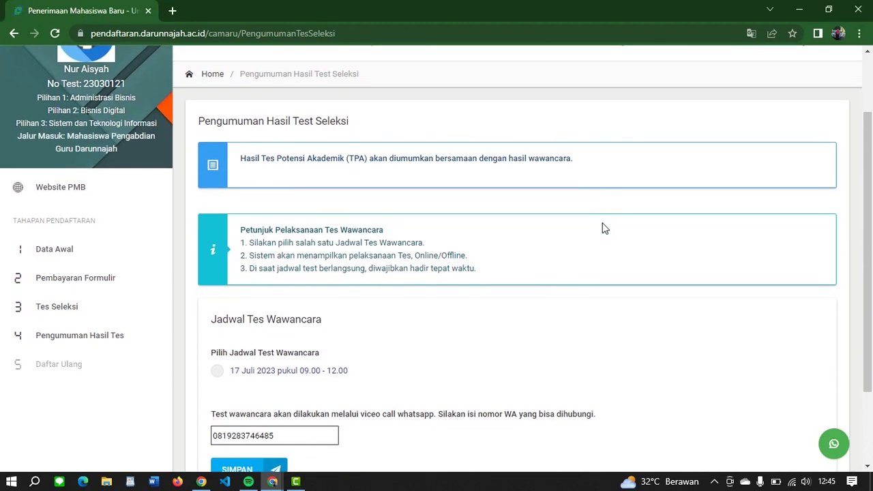
scroll(604, 227, "down", 2)
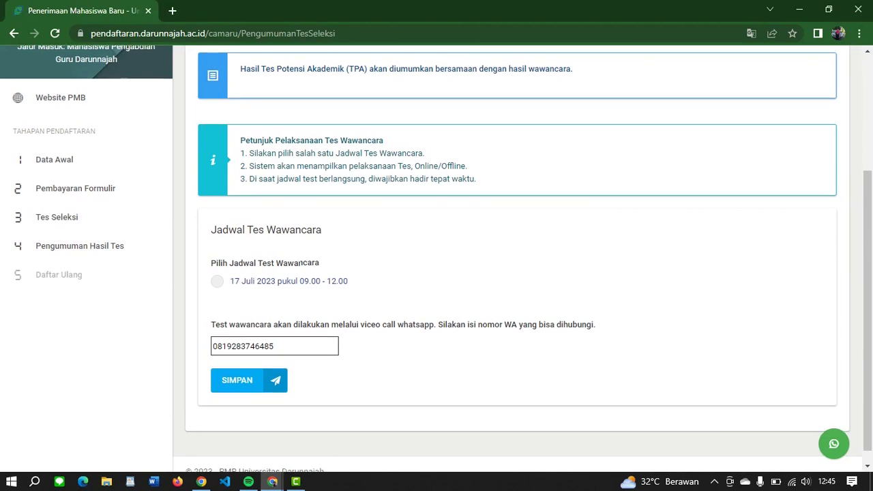
scroll(303, 253, "up", 1)
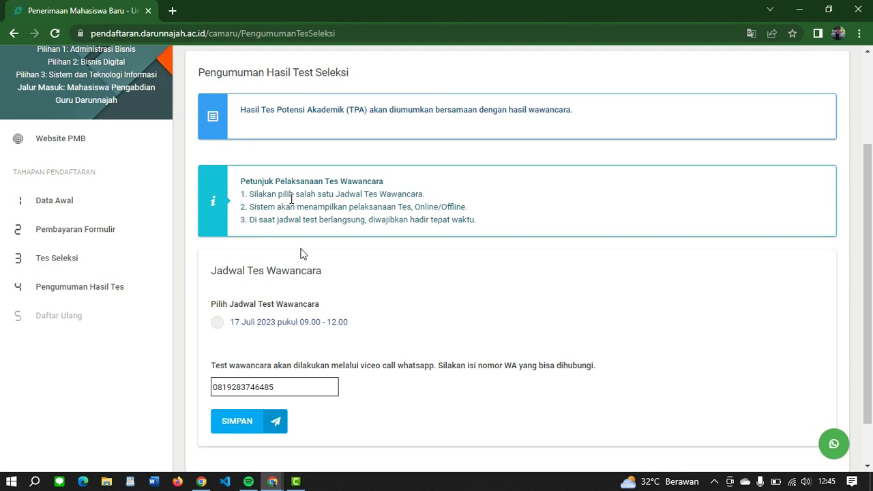
Step: Save the 17 Juli 2023 interview slot with the WhatsApp number and confirm
left_click(217, 327)
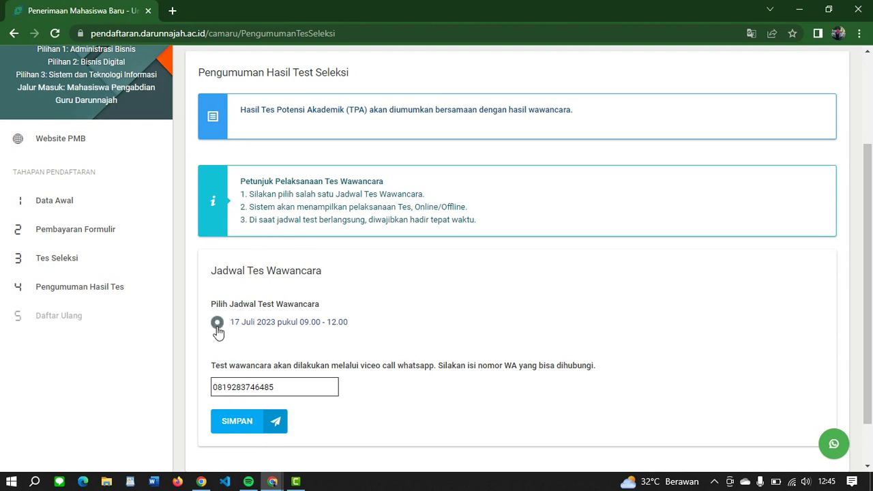
left_click(292, 386)
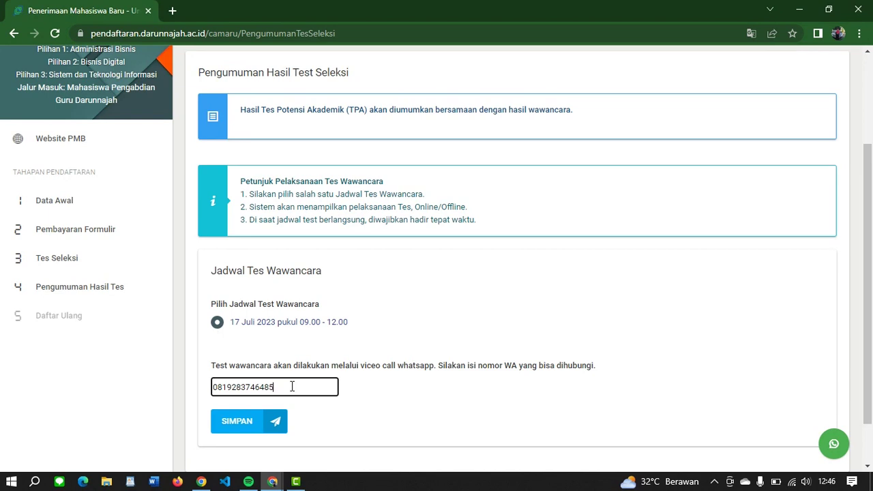
scroll(292, 386, "up", 2)
scroll(292, 388, "down", 1)
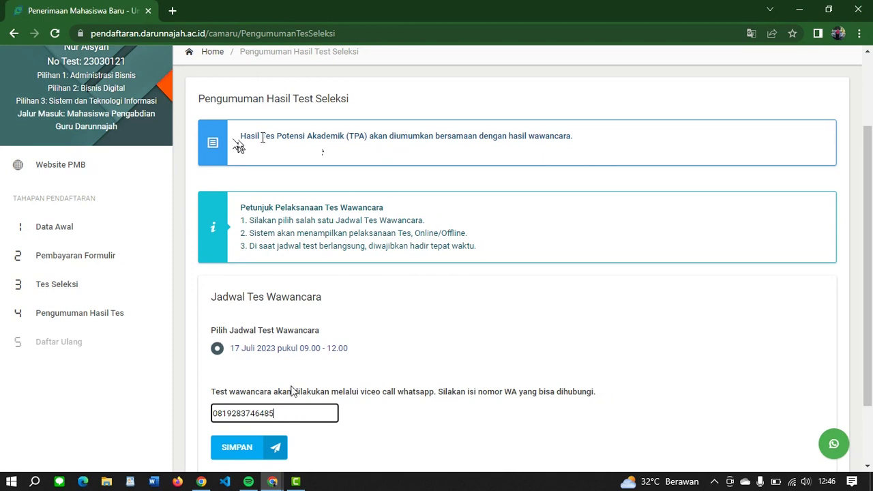
scroll(298, 367, "down", 2)
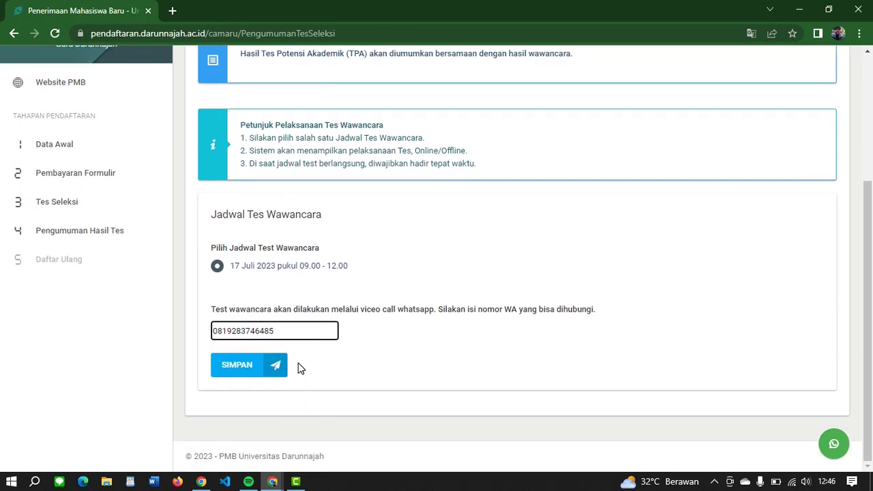
scroll(300, 368, "up", 1)
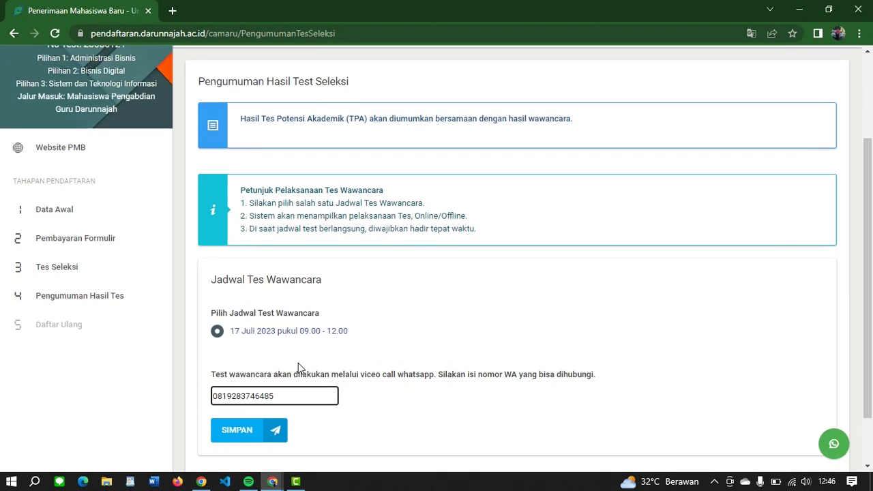
scroll(298, 367, "down", 2)
scroll(298, 367, "up", 2)
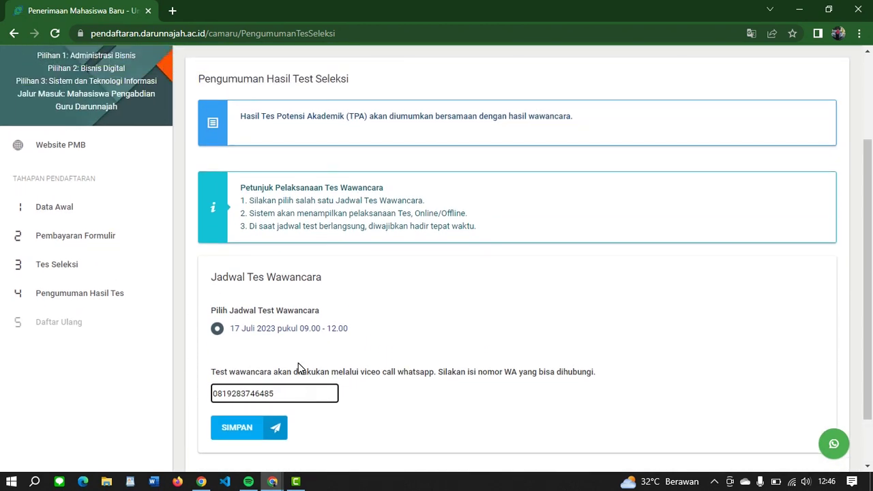
scroll(299, 367, "down", 1)
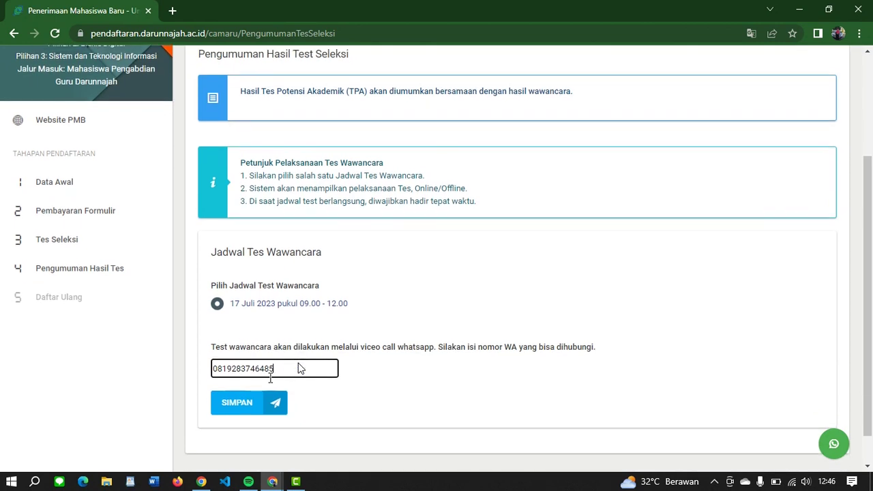
left_click(232, 405)
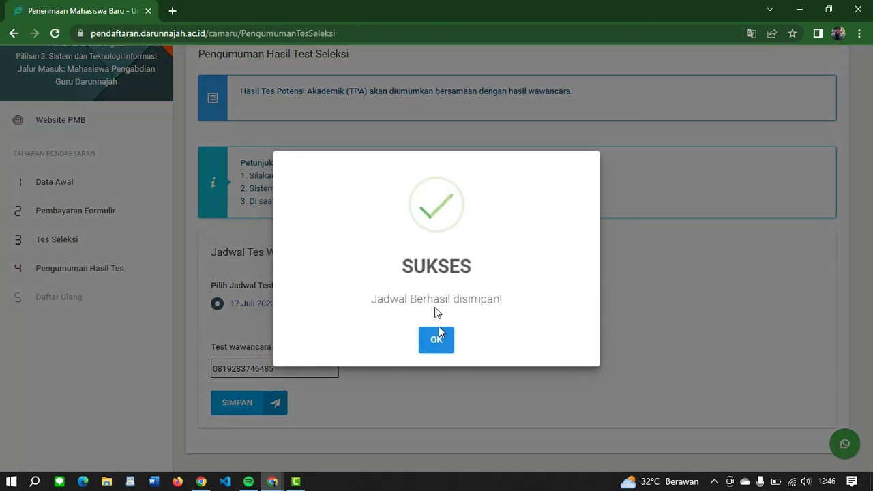
left_click(434, 333)
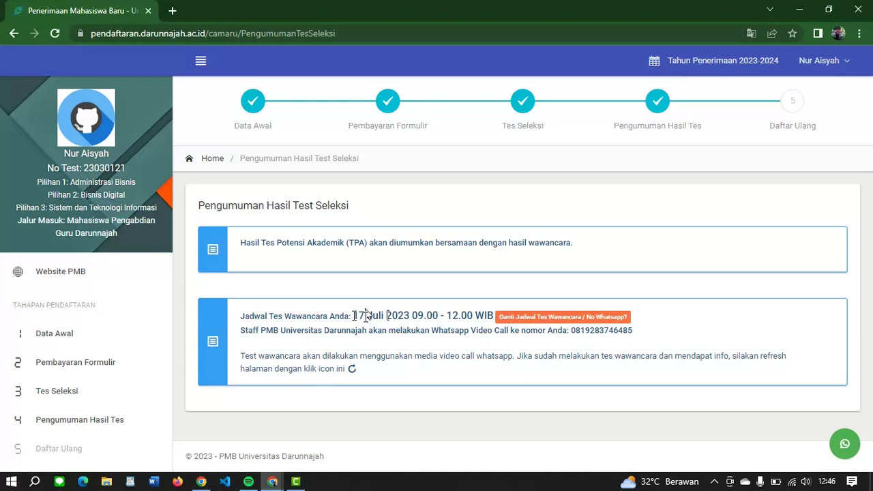
double_click(366, 314)
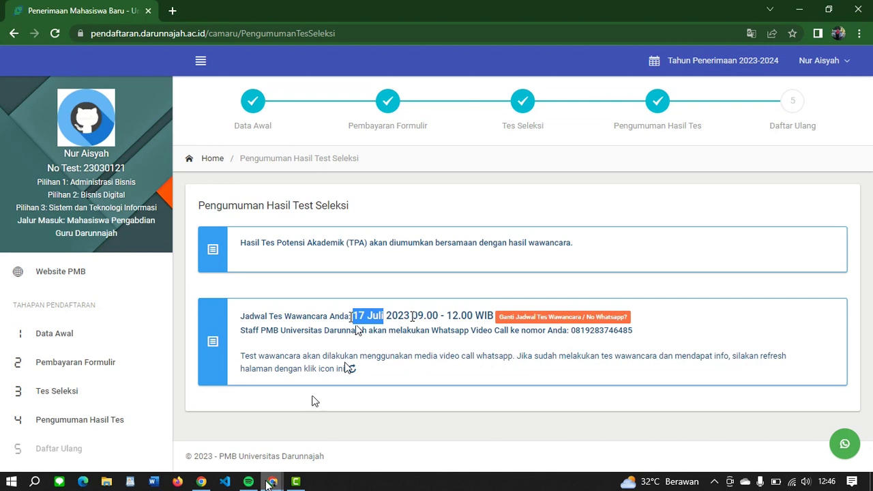
mouse_move(270, 483)
left_click(233, 448)
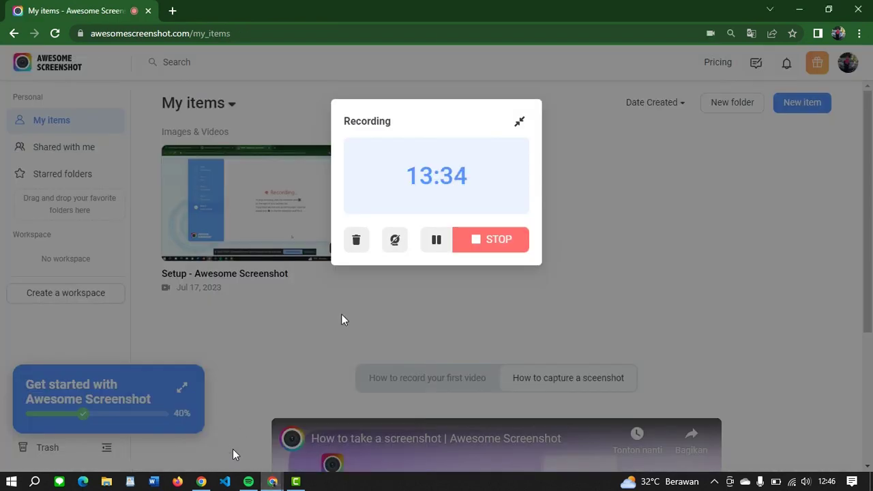
left_click(432, 244)
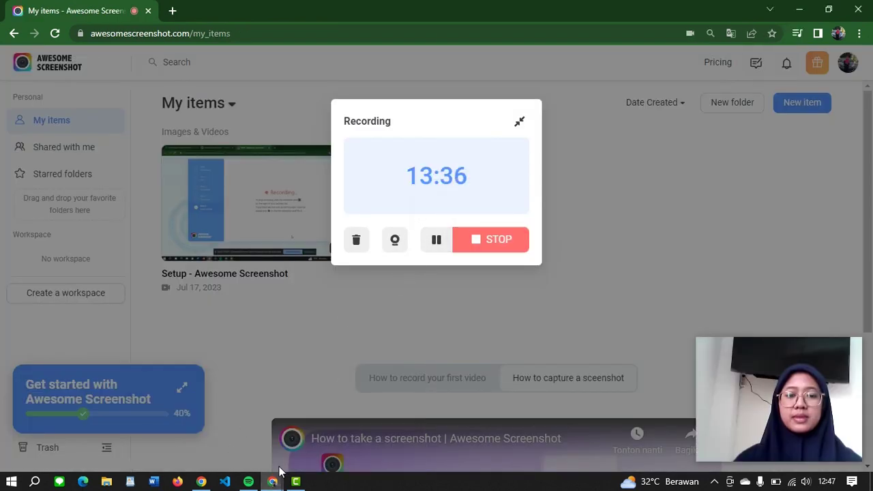
mouse_move(276, 478)
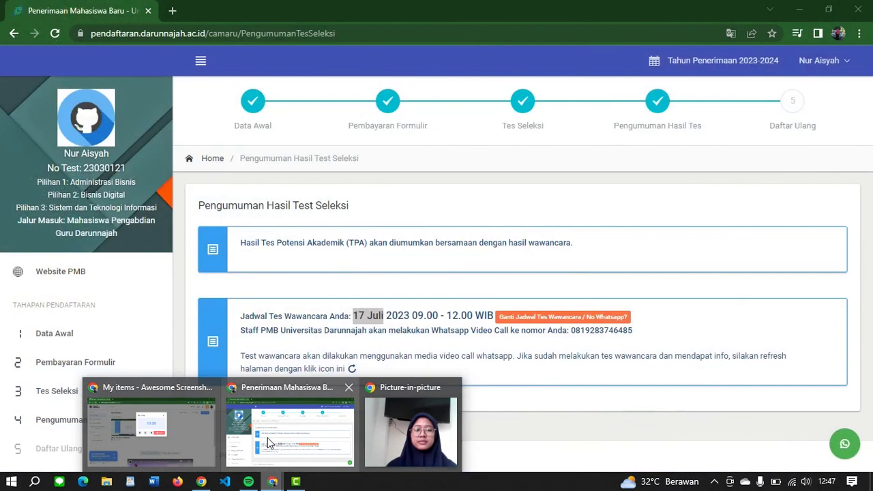
left_click(270, 444)
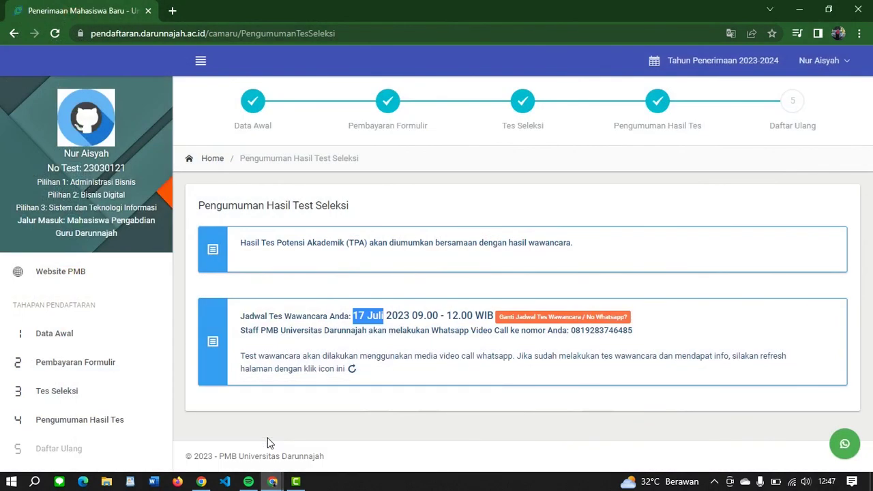
left_click(633, 297)
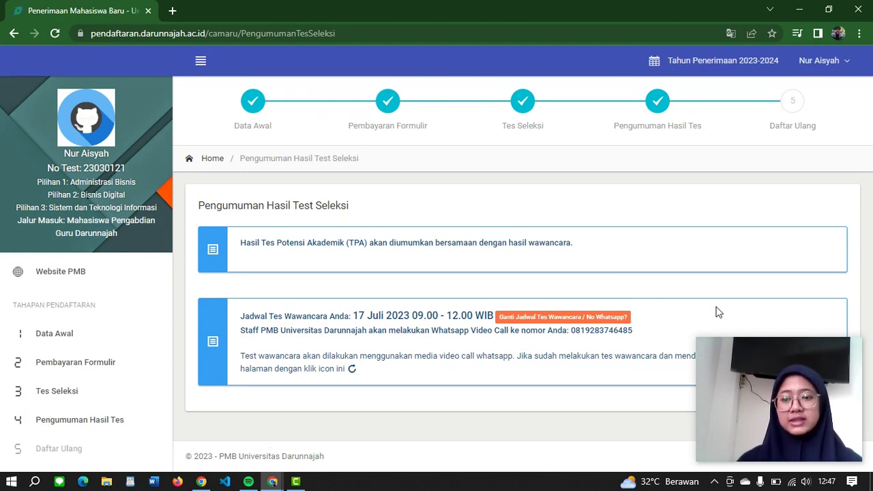
left_click(272, 482)
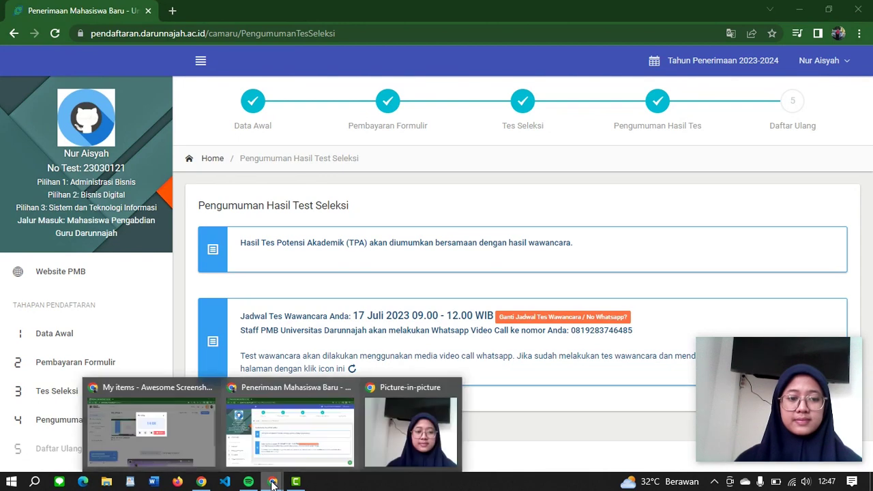